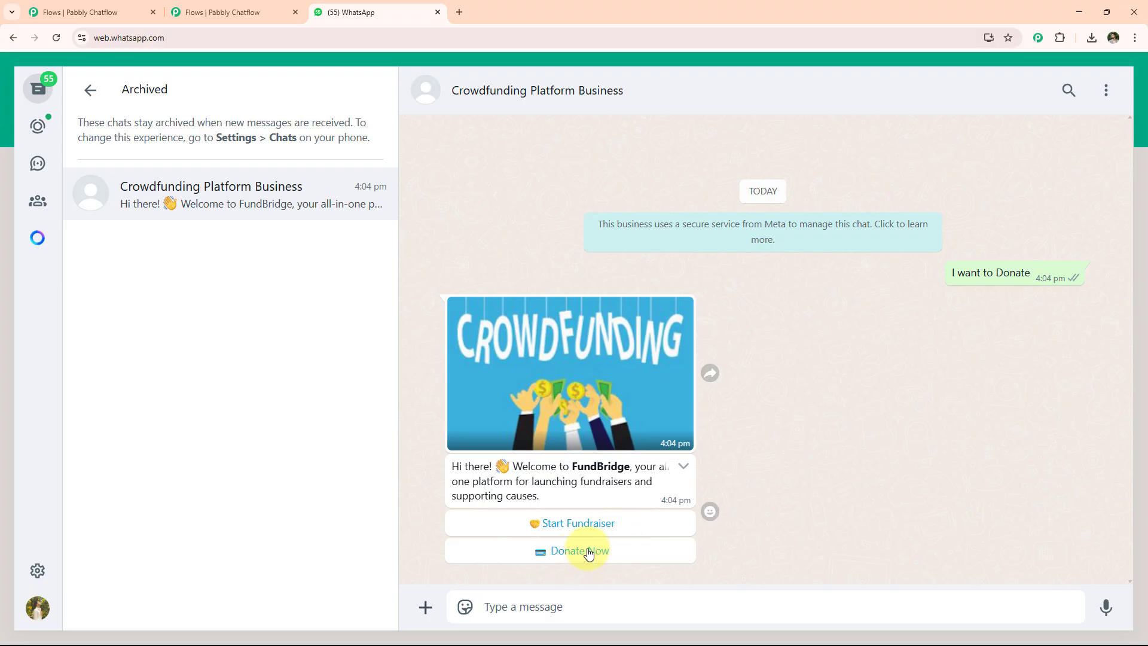
Get the donation link, then start a fundraiser and send the name Test User.
left_click(589, 551)
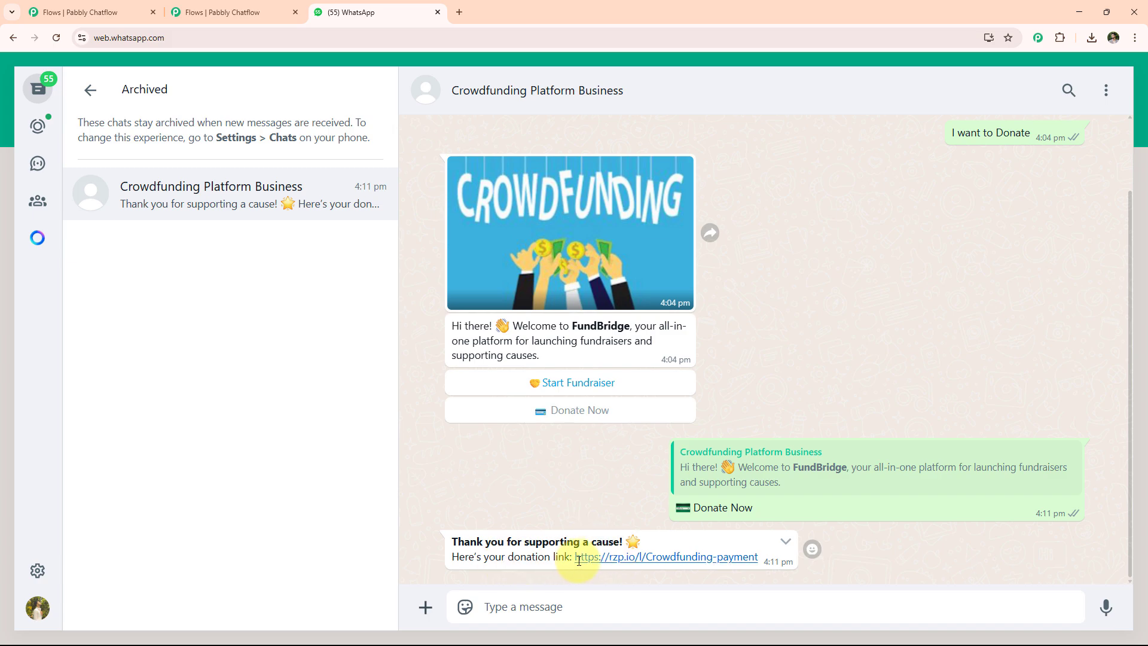
left_click(592, 384)
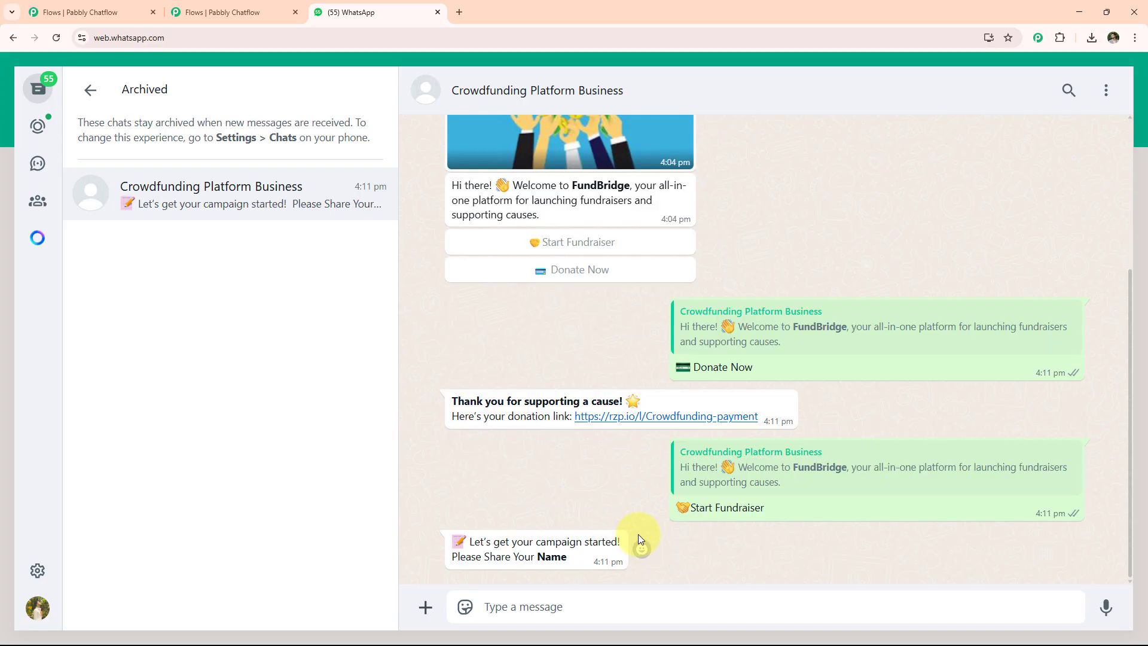
left_click(659, 612)
type("Test User")
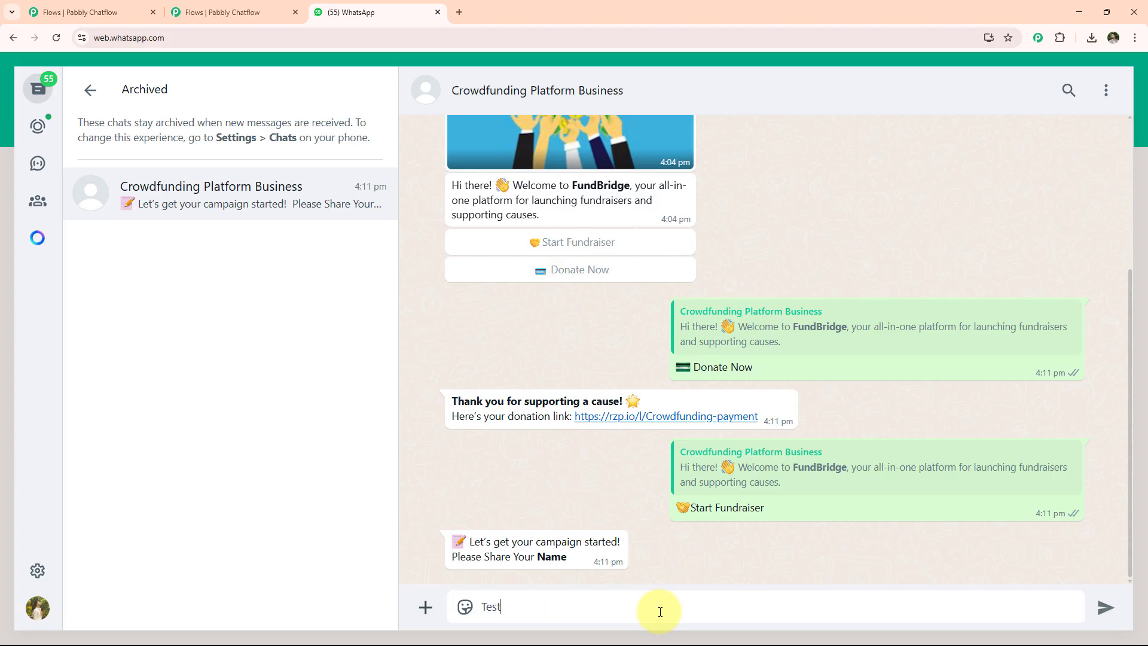
key("Return")
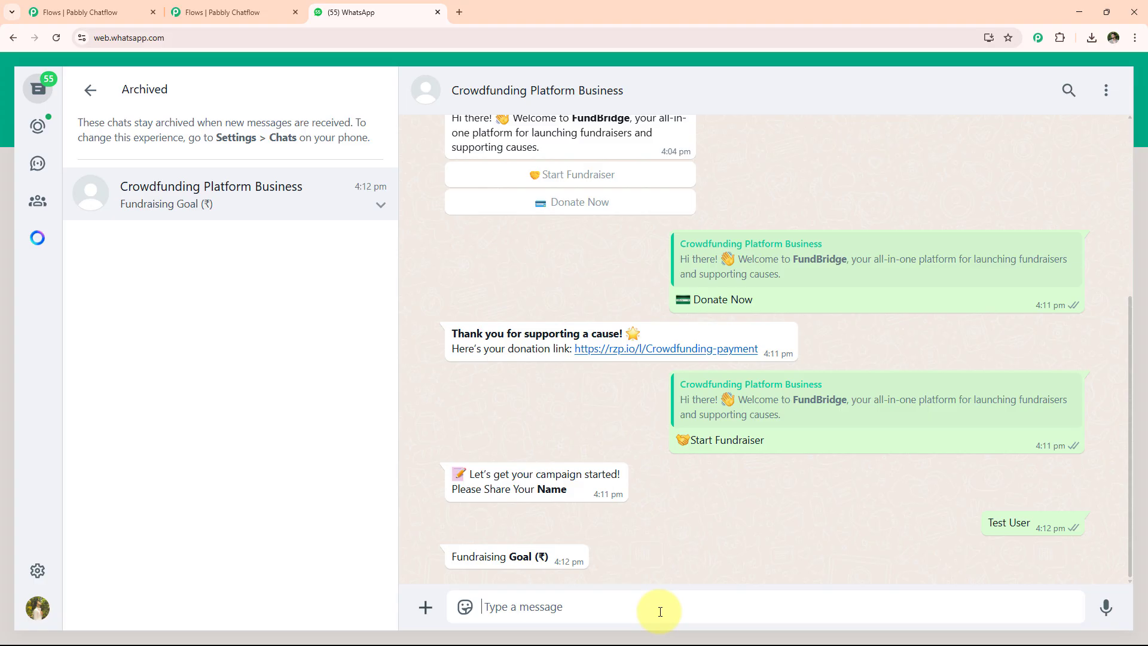
Answer goal 2000, purpose For Children Education, state M.P, and confirm the summary.
type("2000")
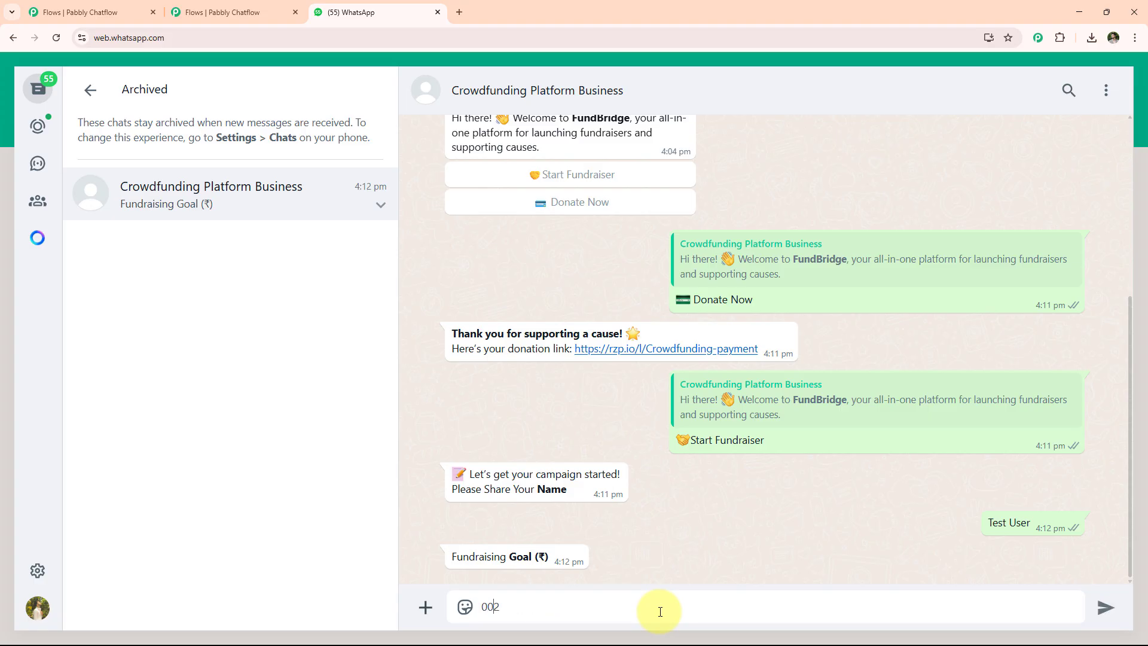
key("Return")
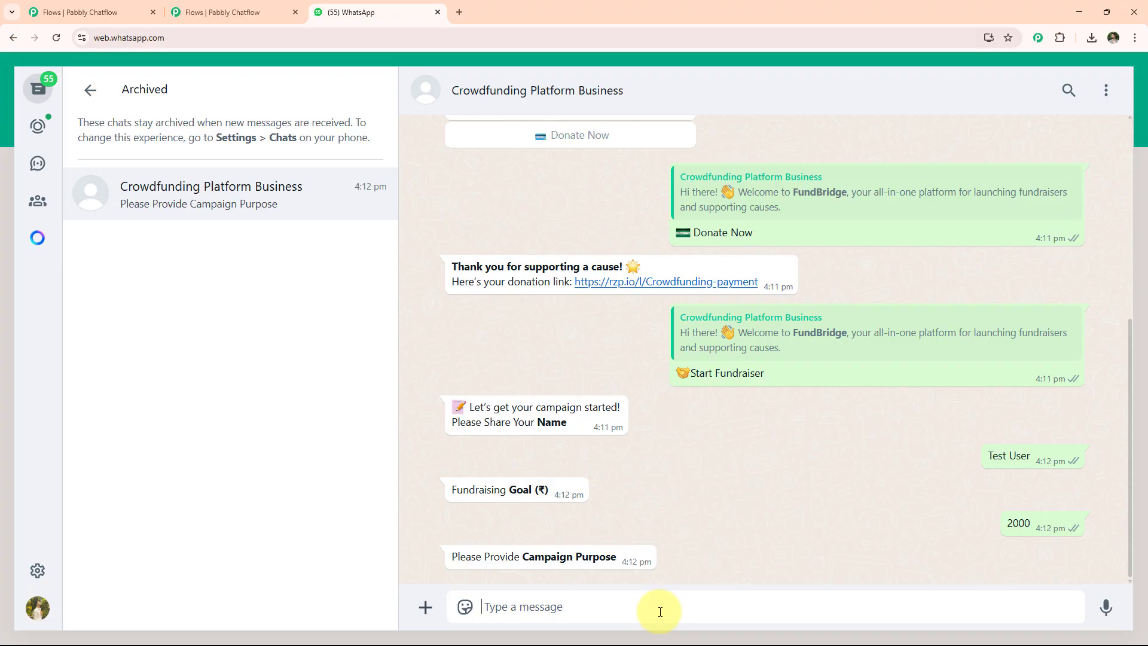
type("For Children Education")
key("Return")
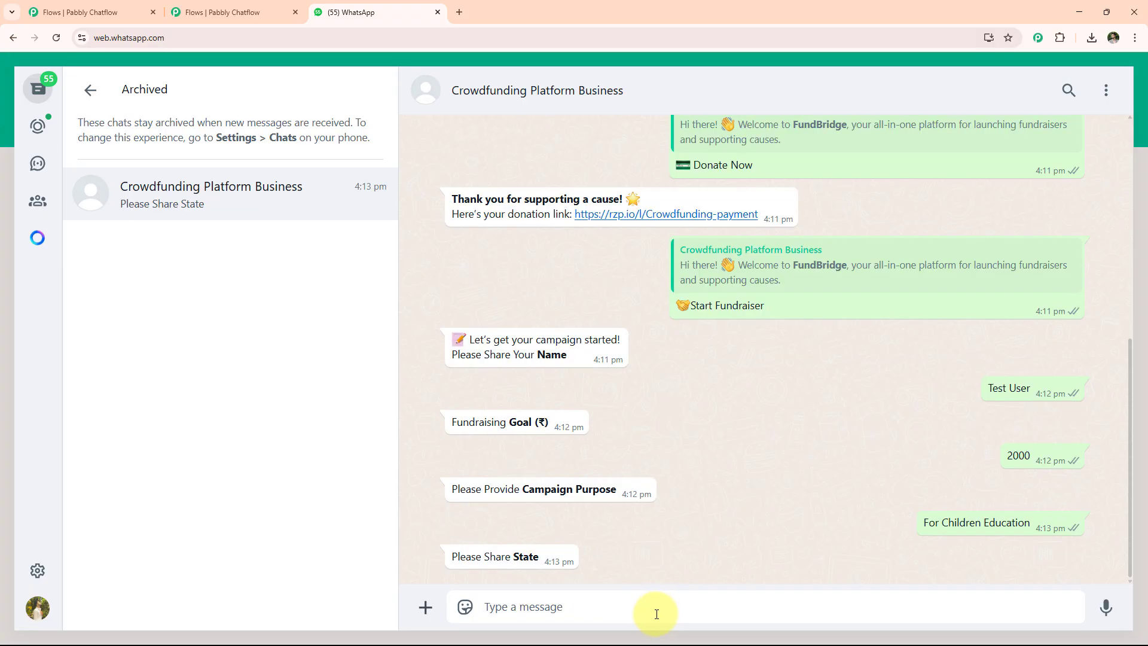
type("M.P")
key("Return")
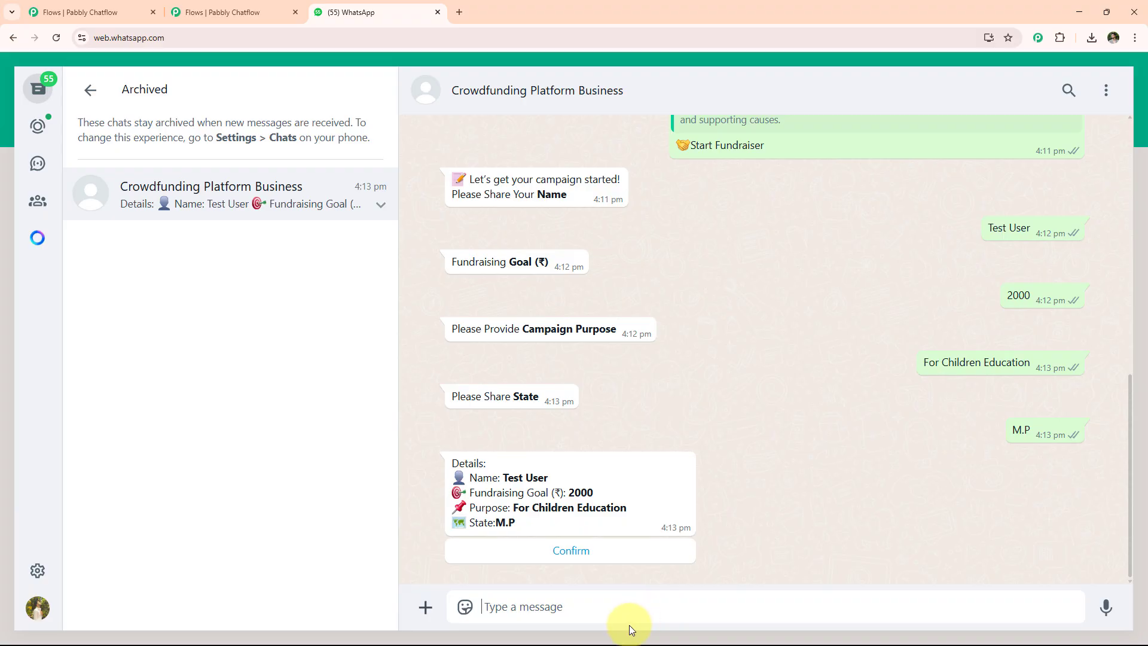
left_click(597, 561)
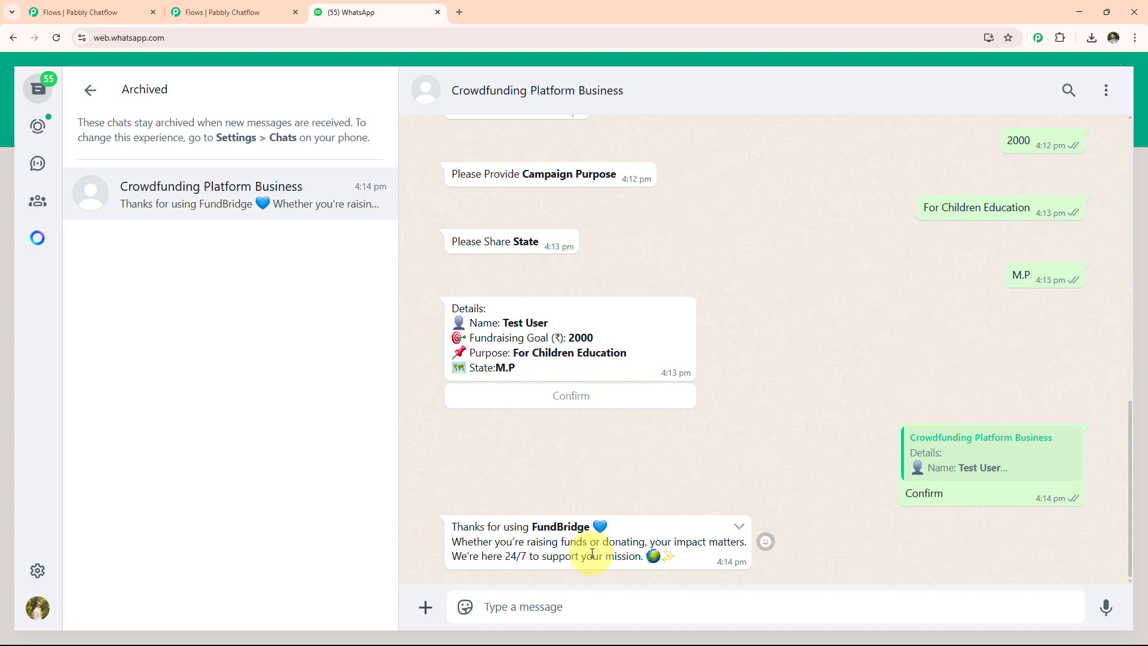
left_click(216, 12)
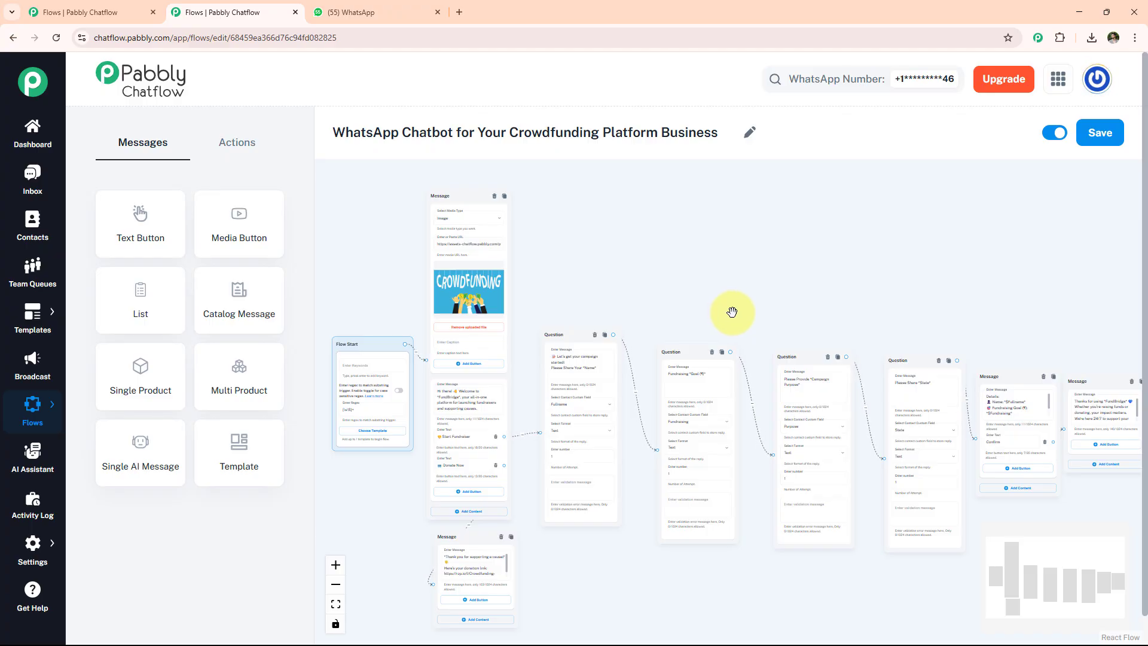
Go to pabbly.com/chatflow in a new tab, sign in, and access Pabbly Chatflow.
left_click(455, 7)
type("www")
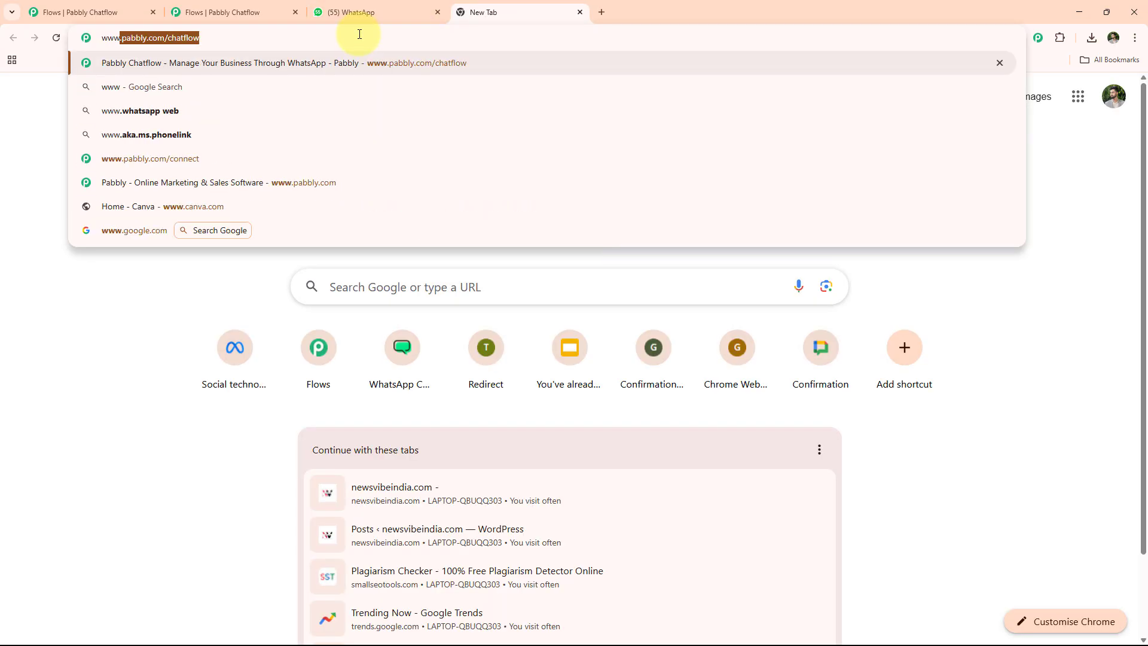
key("Return")
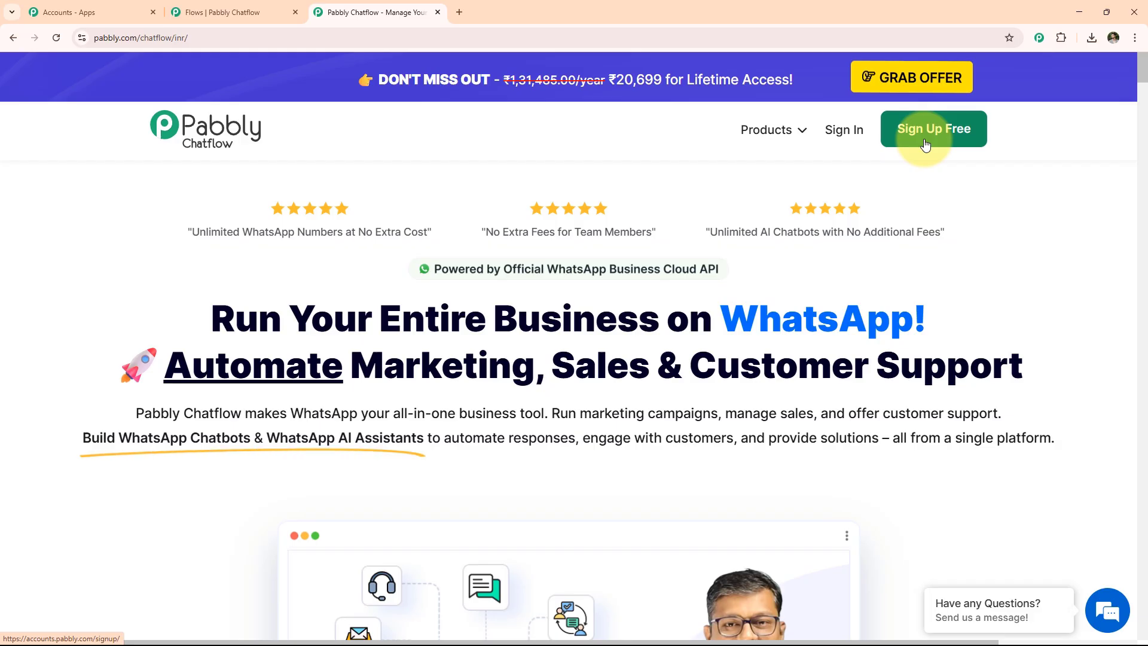
left_click(855, 135)
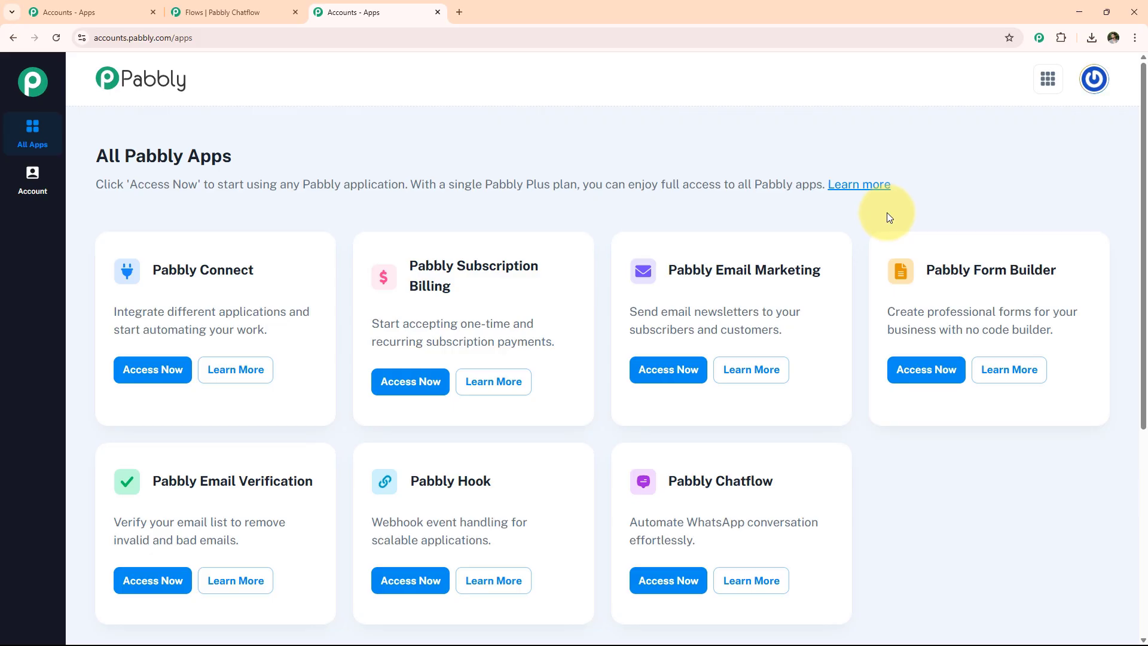
left_click(682, 580)
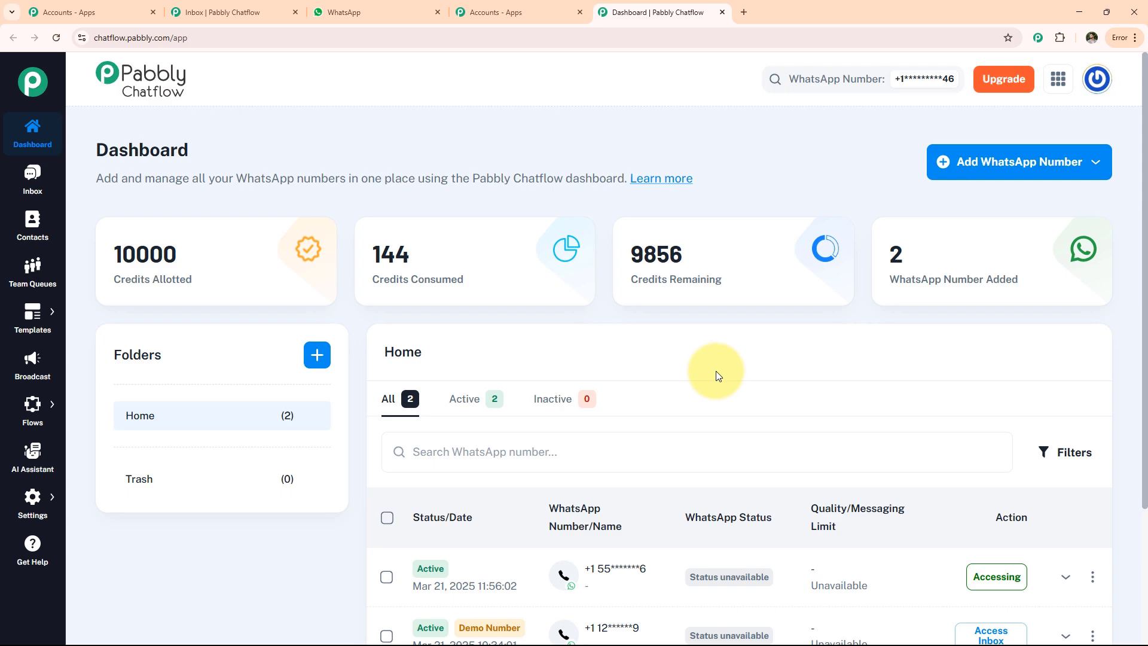
left_click(994, 172)
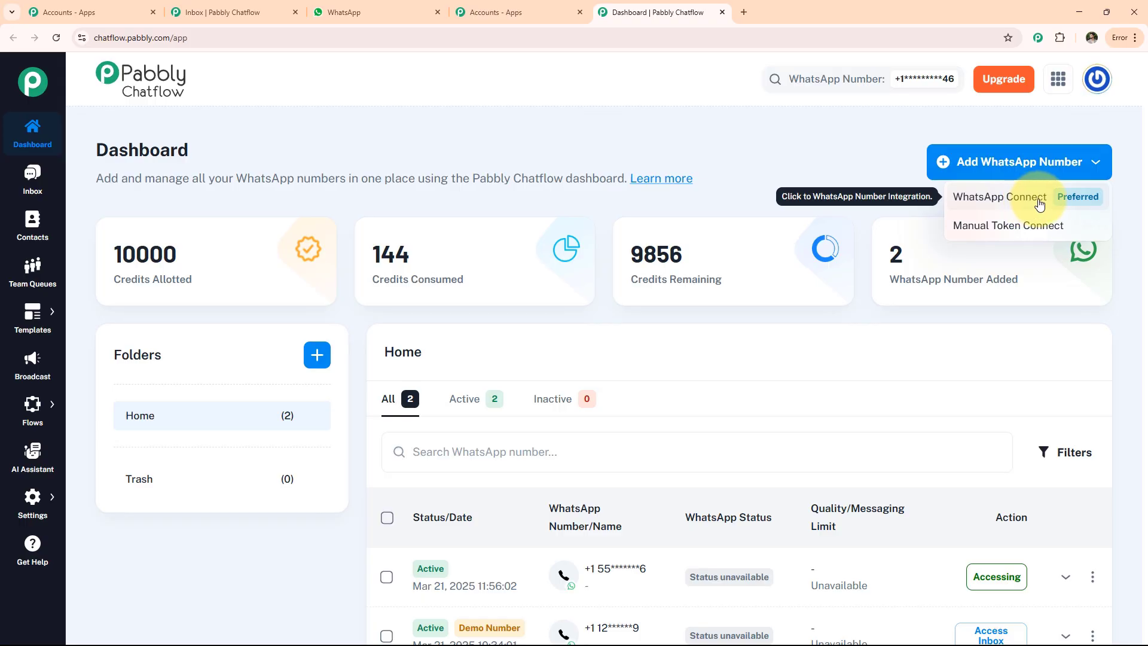
left_click(1015, 230)
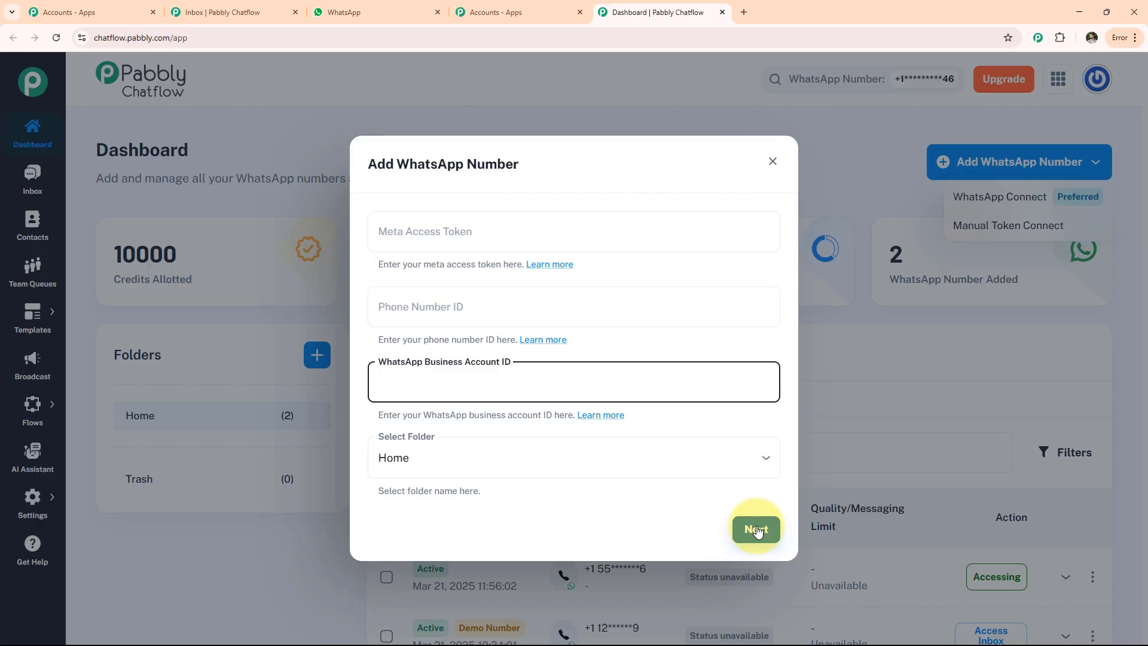
left_click(662, 576)
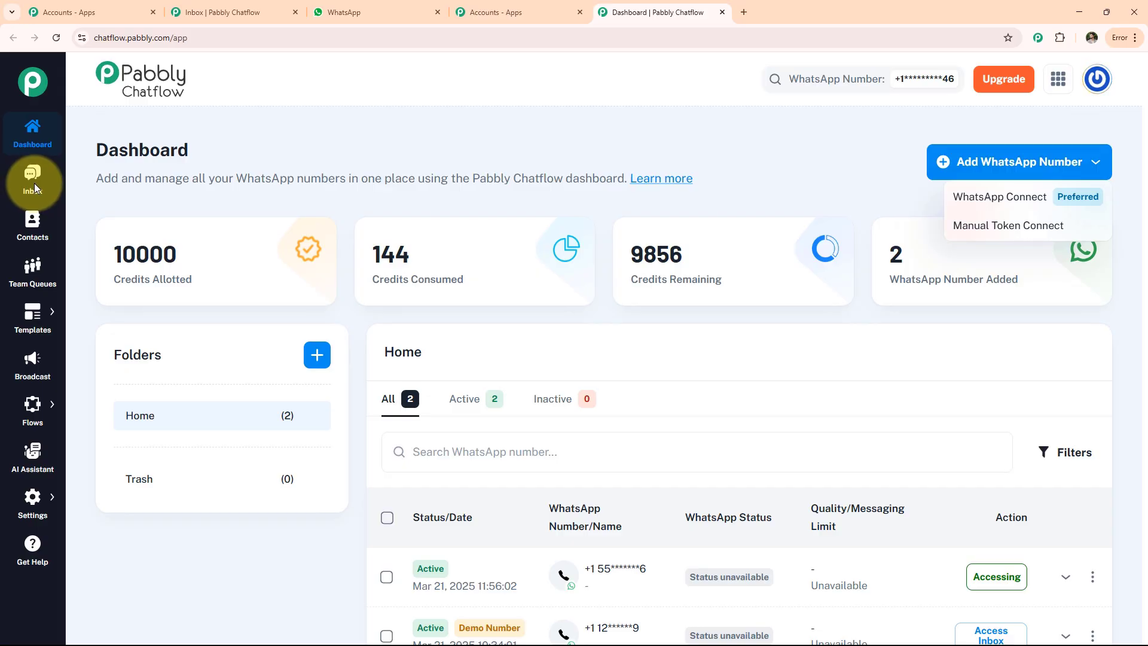
Browse Contacts and Team Queues, then Templates and the Add New Template page.
left_click(33, 220)
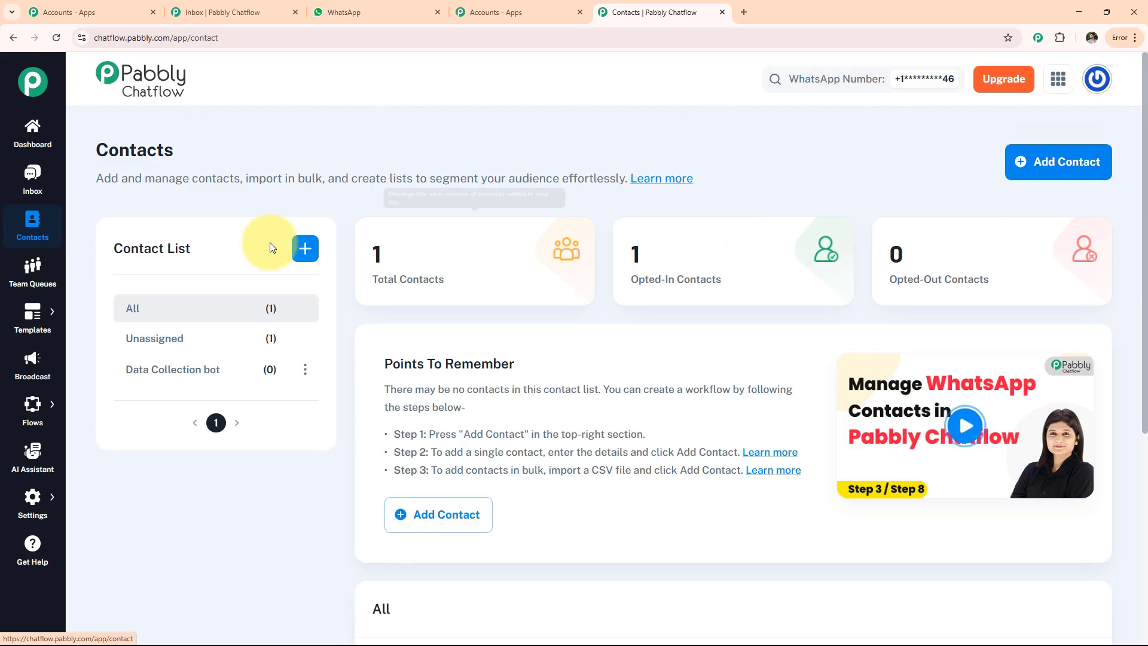
scroll(505, 385, "down", 4)
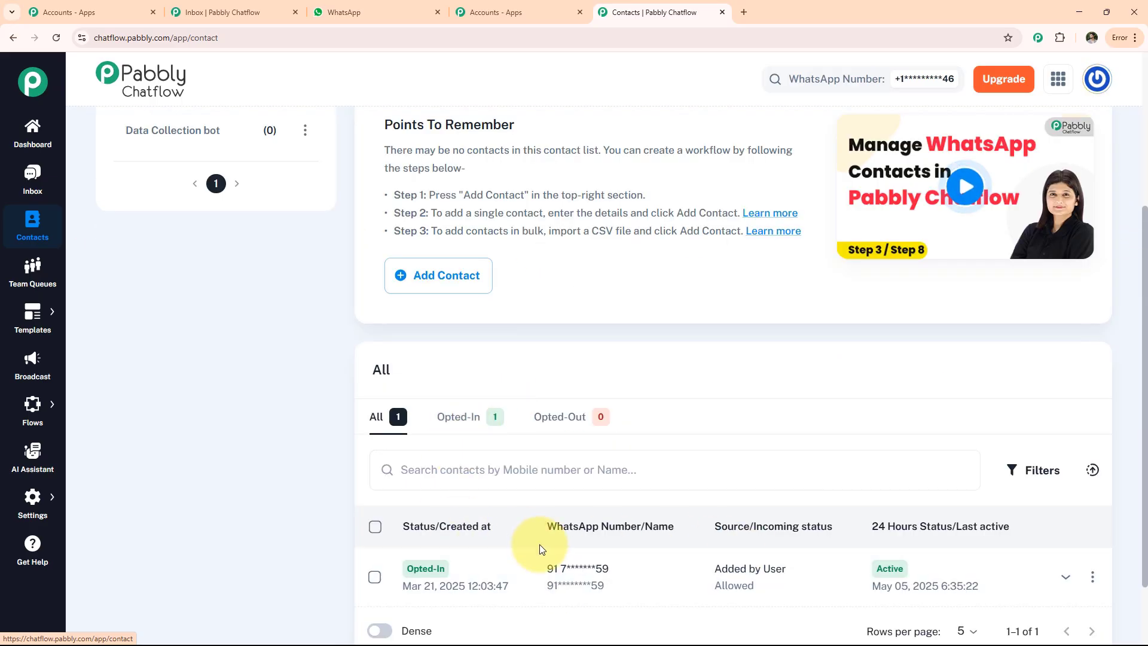
left_click(33, 270)
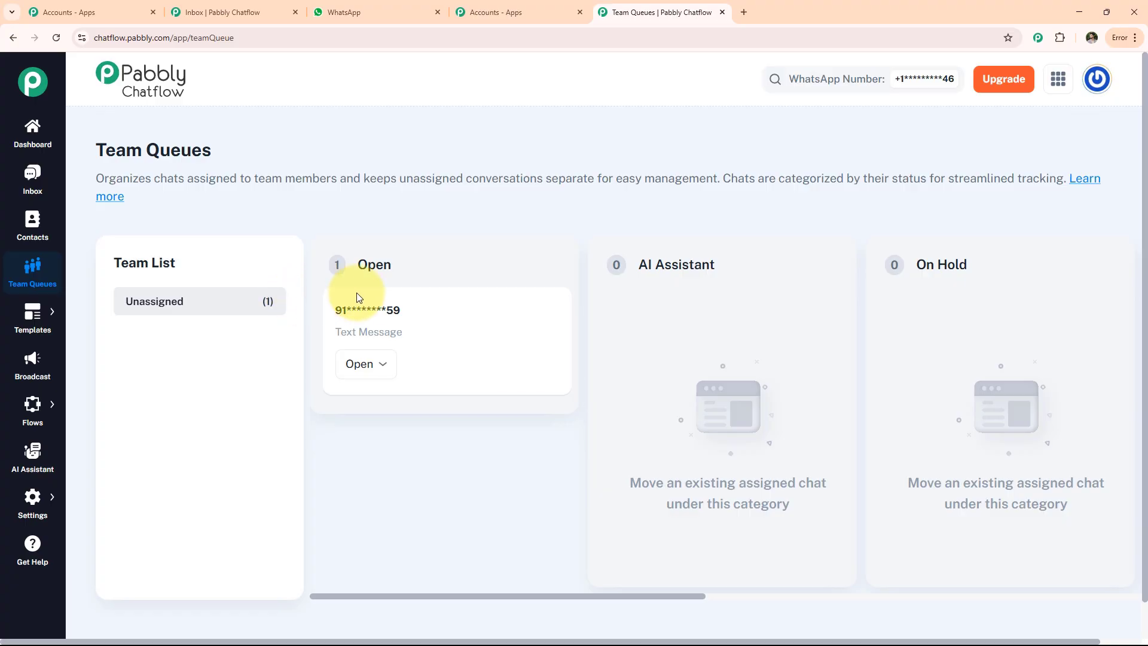
left_click(32, 317)
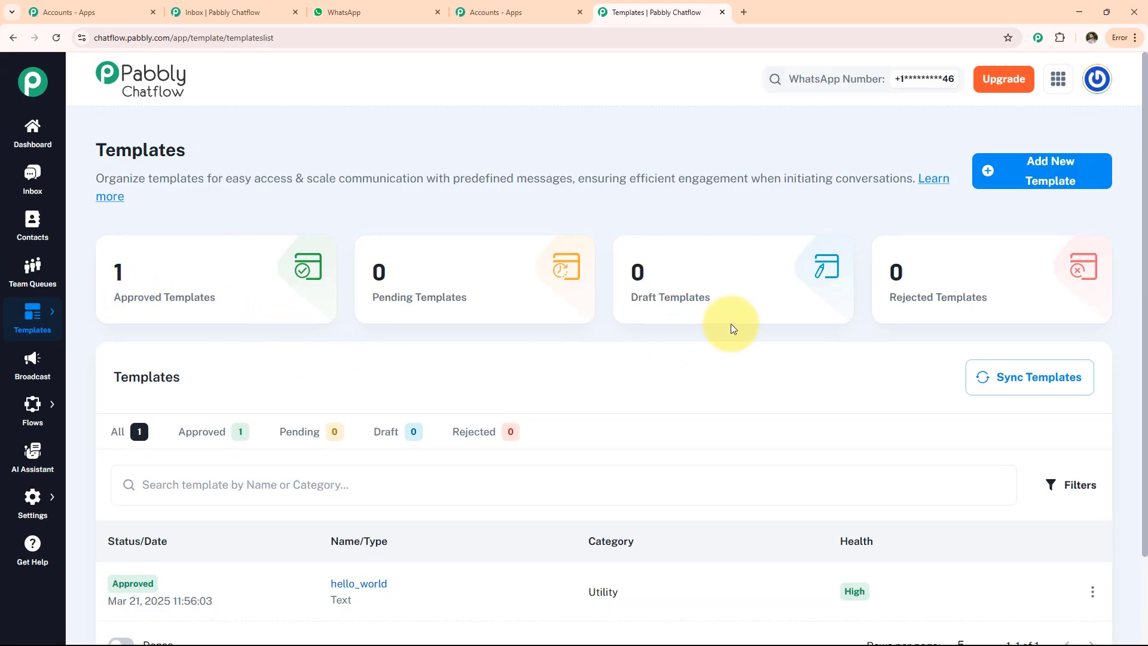
left_click(1030, 180)
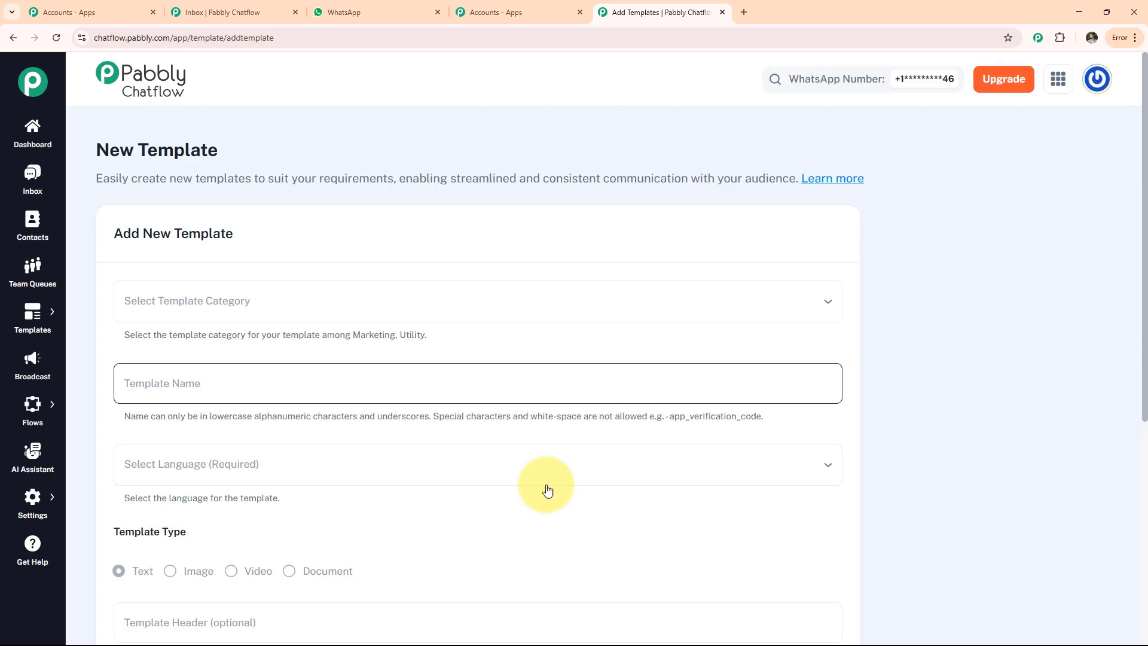
scroll(359, 449, "down", 6)
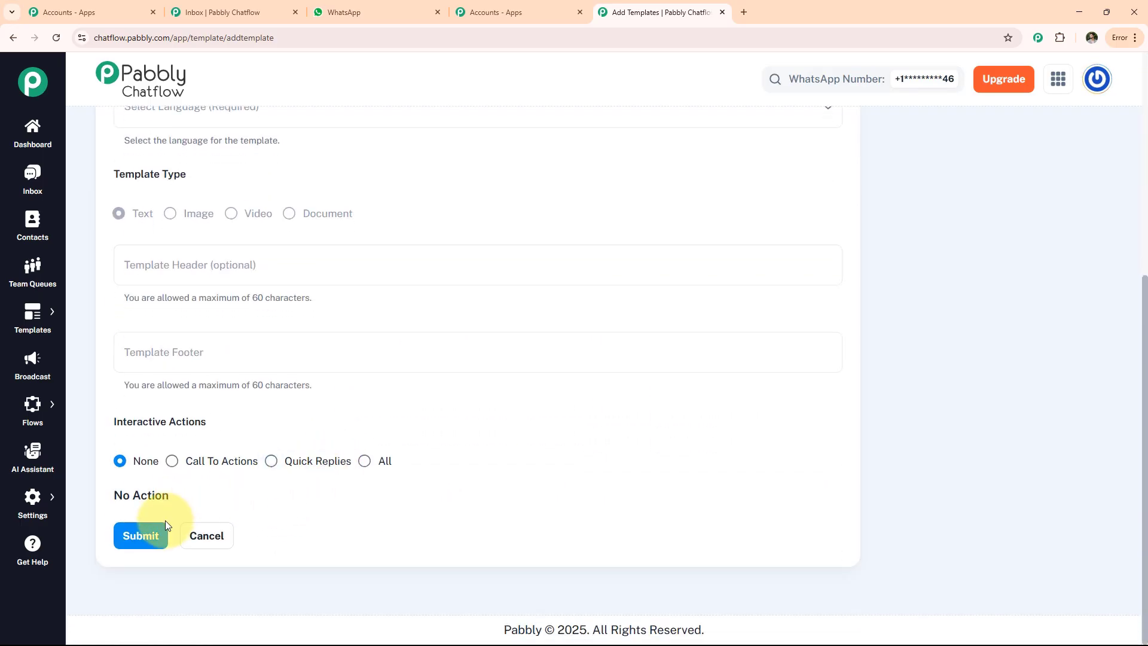
Look at Broadcast campaigns and the Add Broadcast page.
left_click(32, 365)
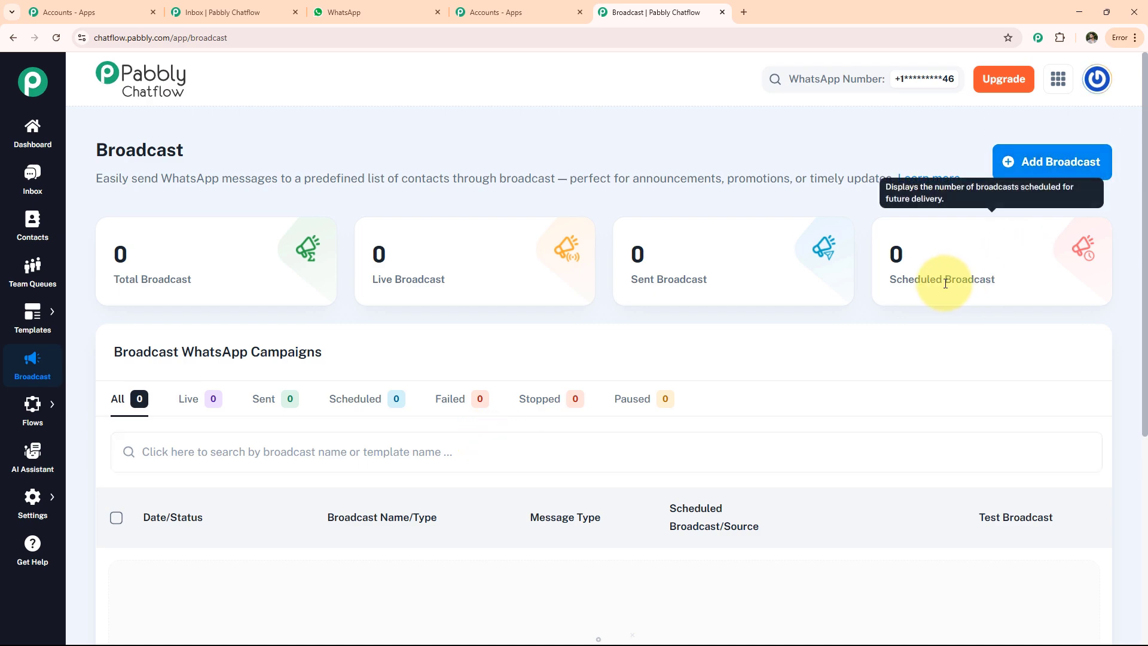
left_click(1036, 164)
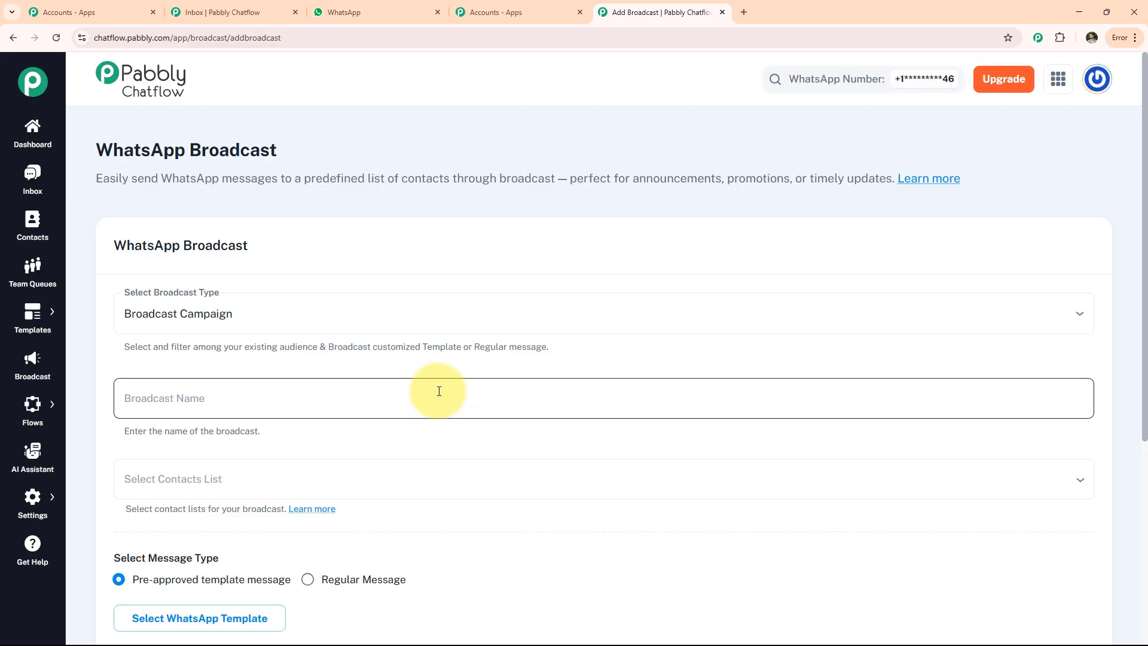
scroll(443, 408, "down", 5)
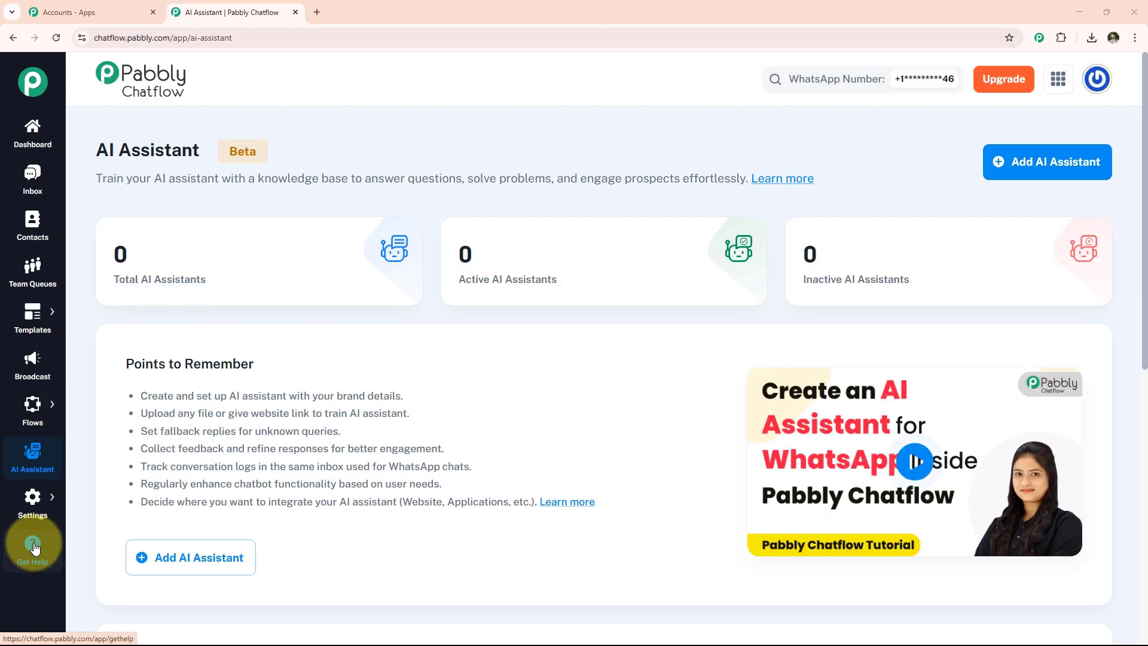
From the Flows list, add a new Untitled flow.
mouse_move(32, 412)
left_click(80, 397)
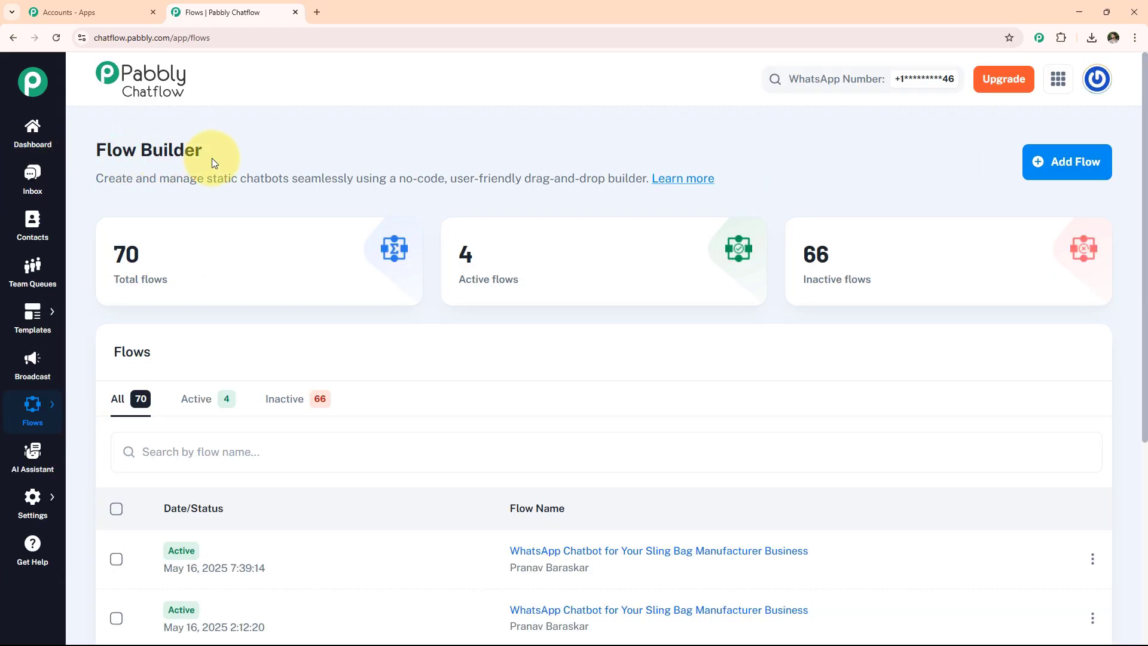
mouse_move(159, 275)
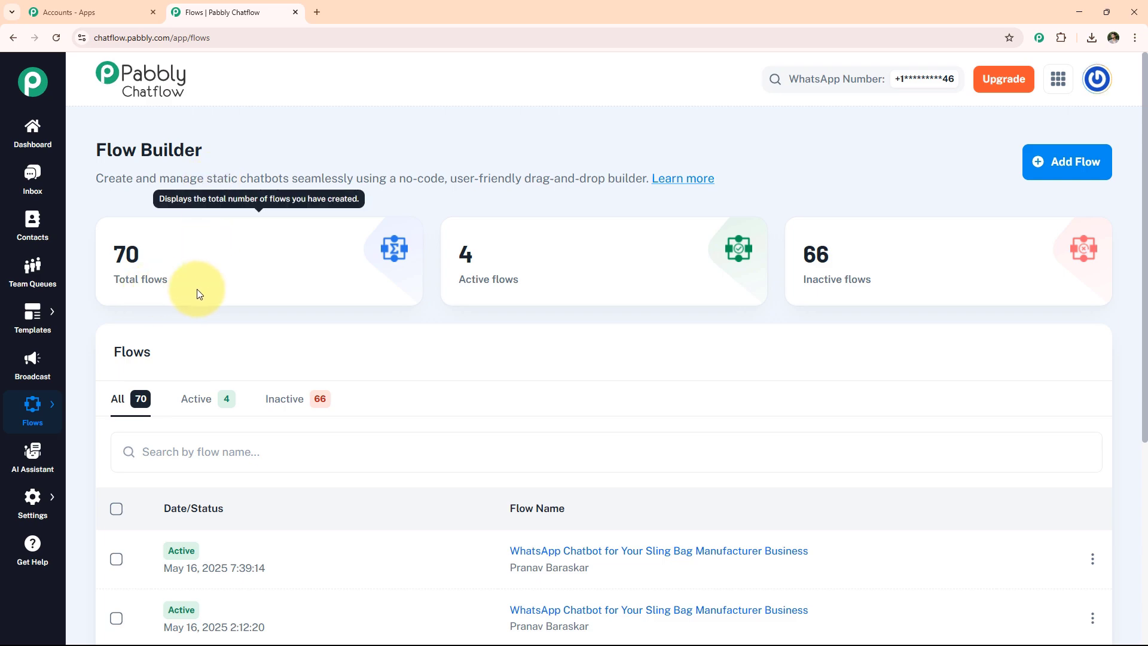
scroll(199, 293, "down", 2)
scroll(307, 487, "down", 2)
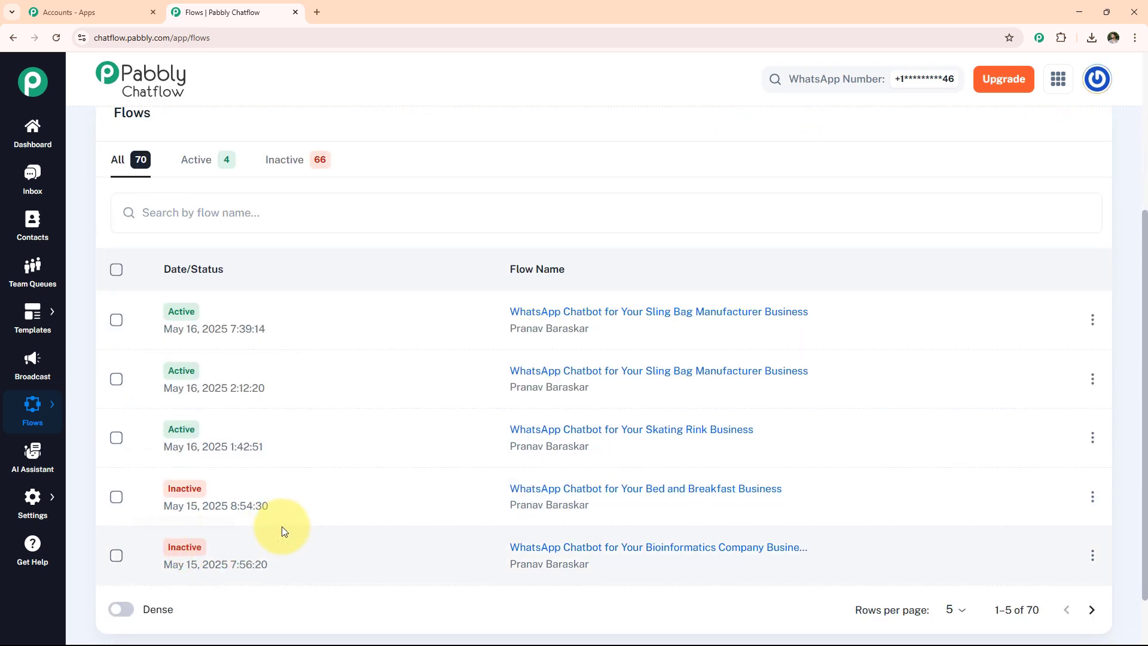
scroll(323, 526, "up", 4)
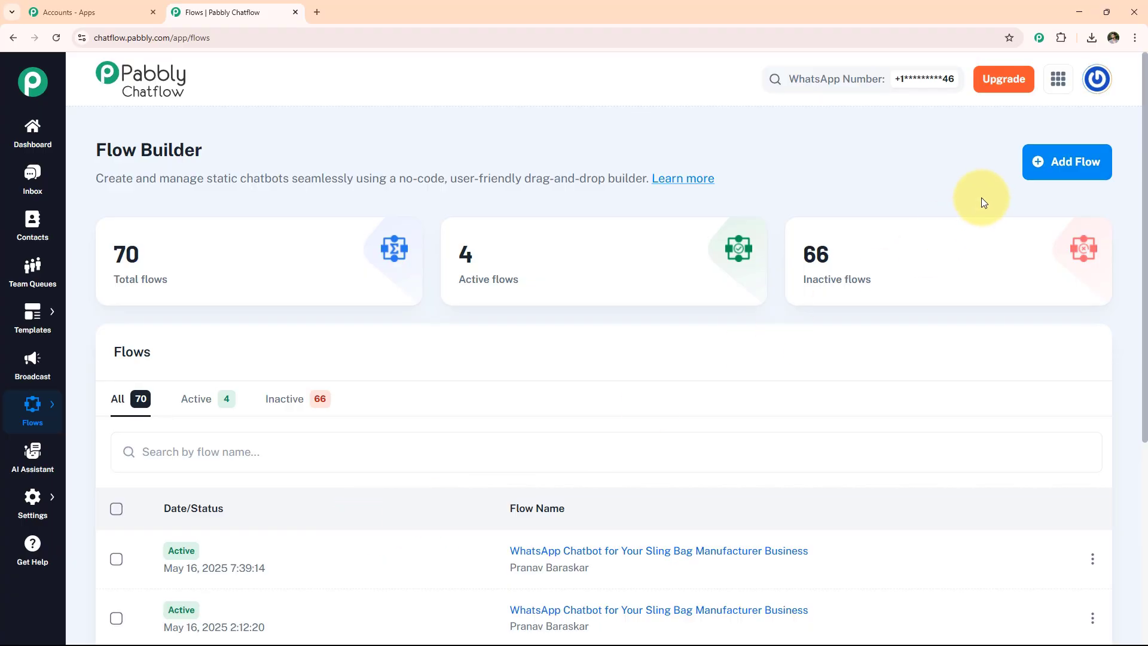
left_click(1043, 161)
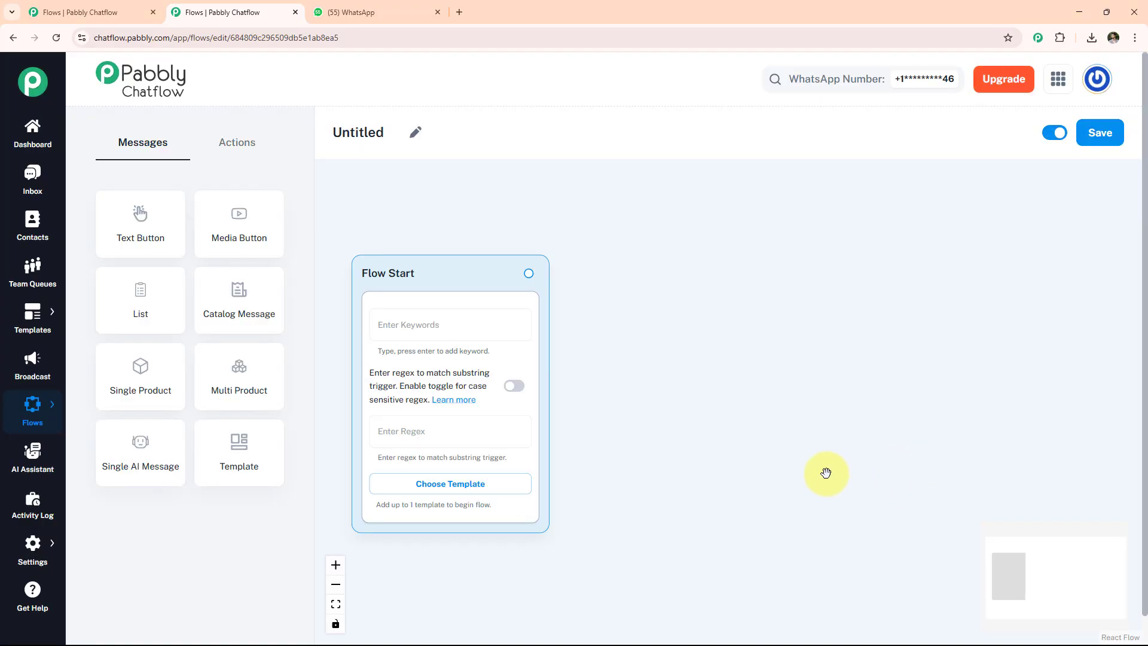
Rename the flow to 'WhatsApp Chatbot for Your Crowdfunding Platform Business'.
left_click(416, 132)
left_click_drag(397, 133, 306, 128)
type("WhatsApp Chatbot for Your Crowdfunding Platform Business")
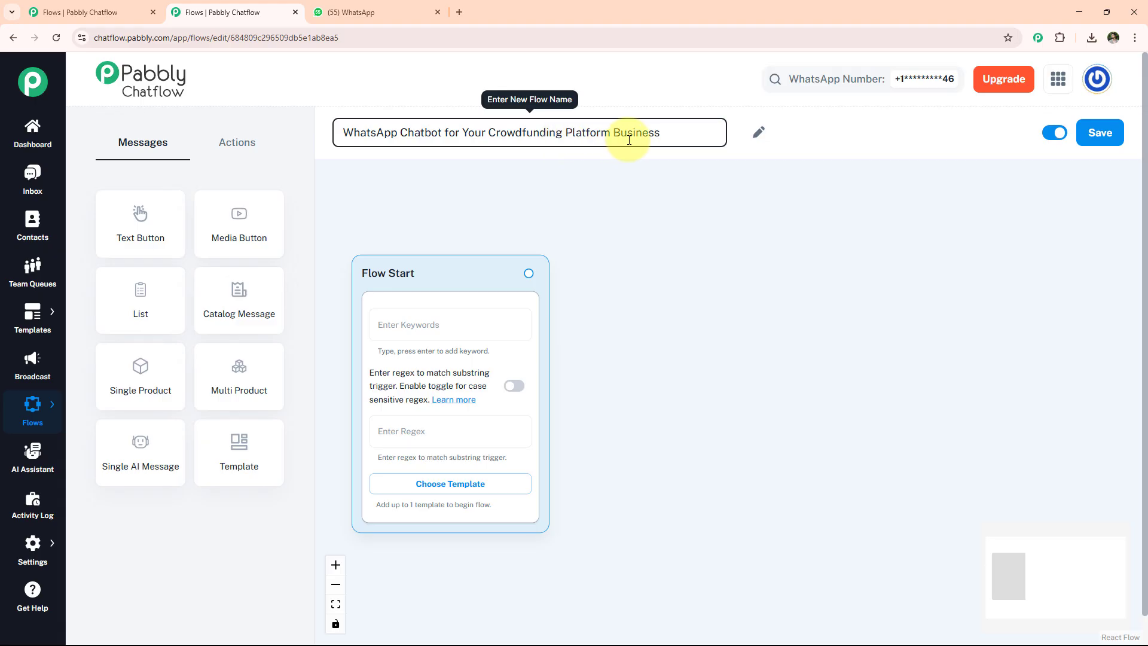
key("Return")
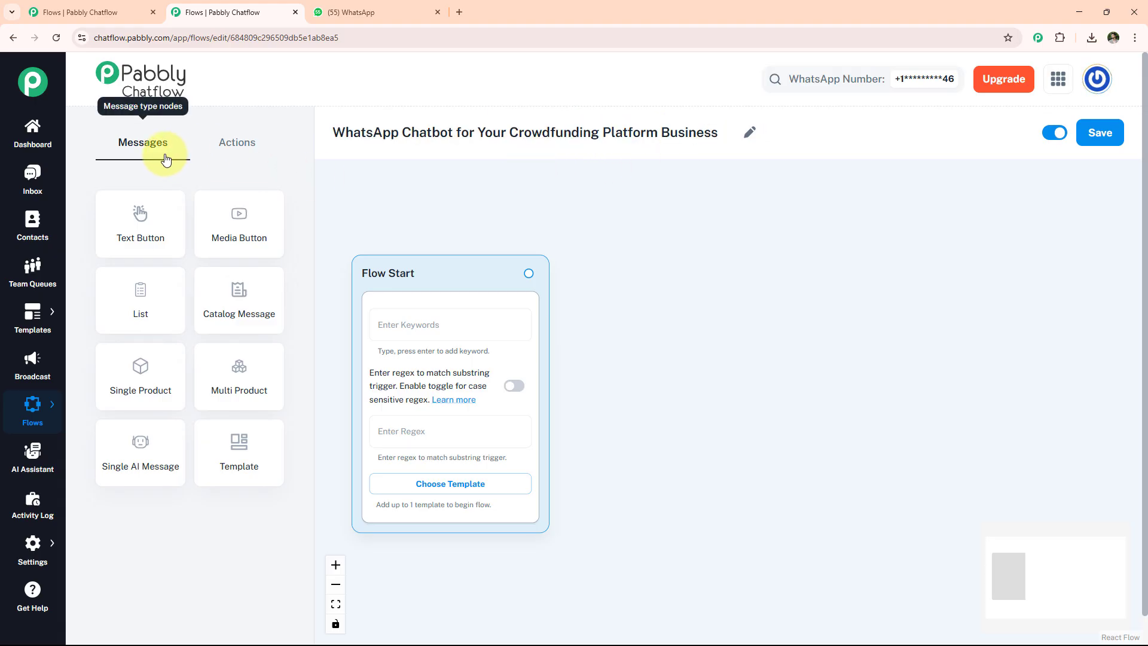
Set the Flow Start regex trigger to [\s\S]+.
left_click(242, 143)
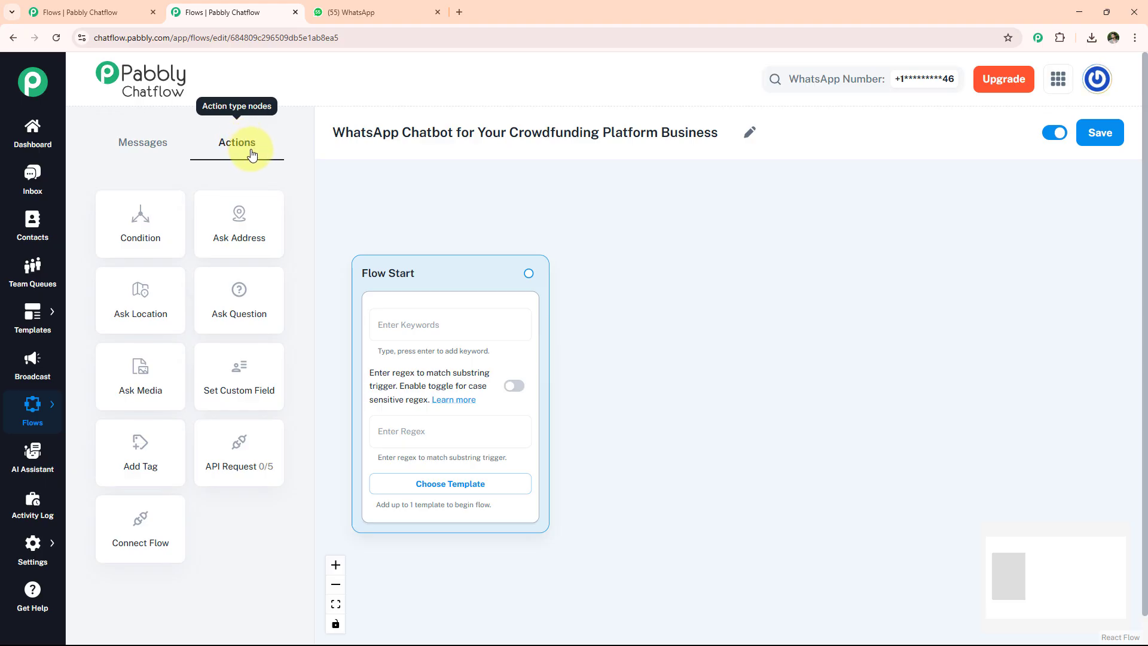
left_click(435, 433)
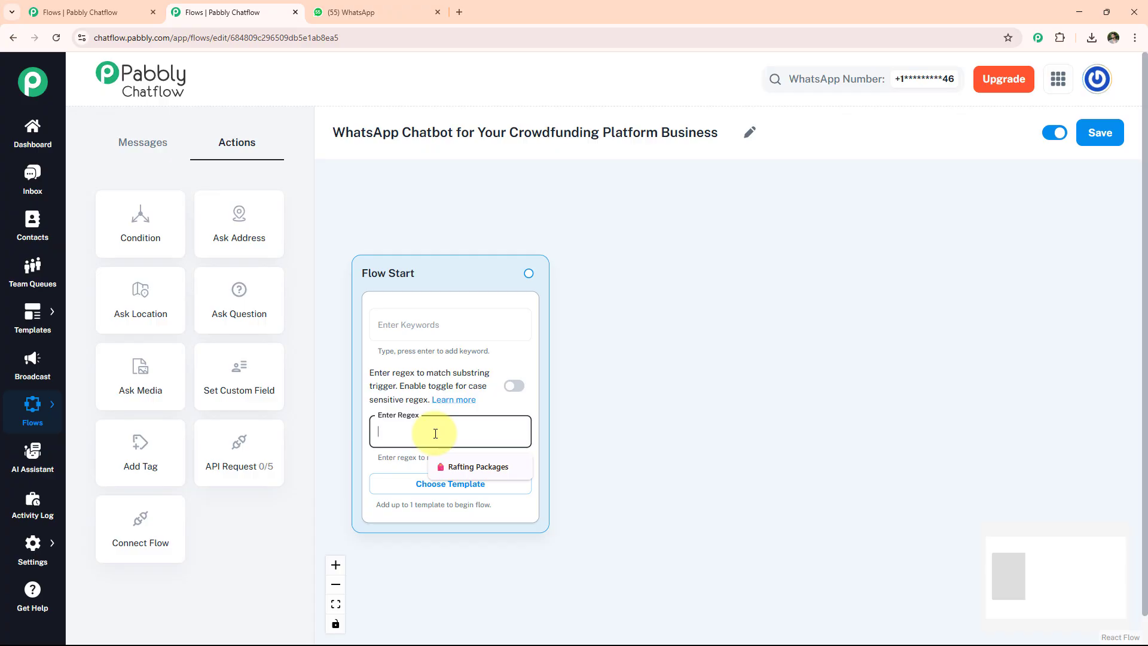
type("[\\s\\S]+")
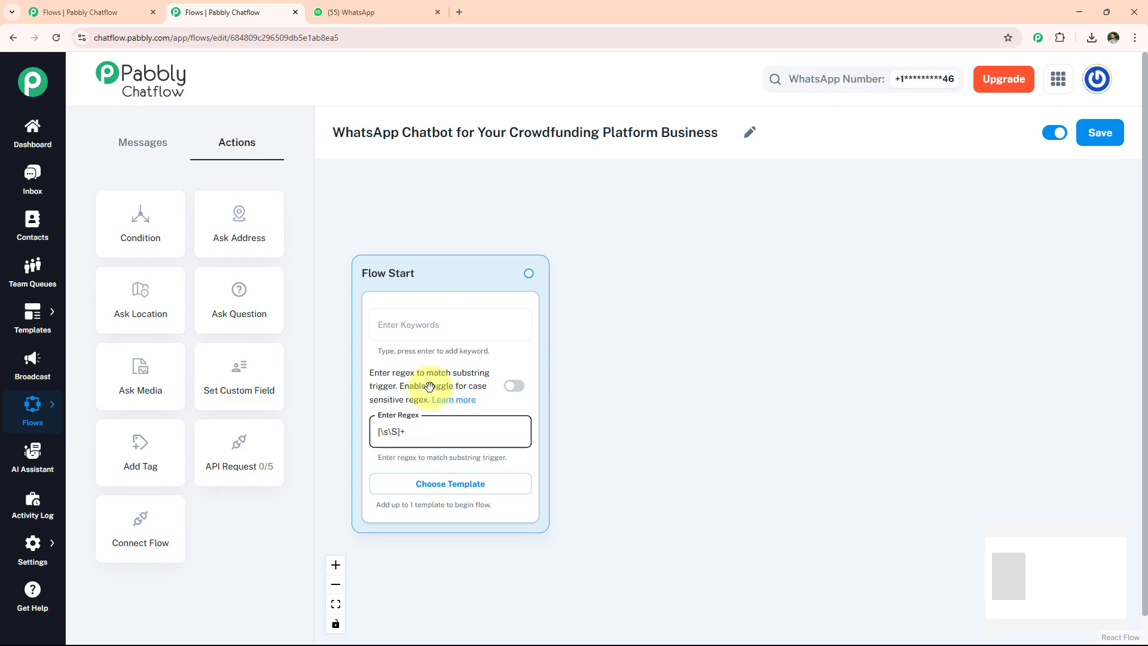
left_click(488, 478)
Add a Media Button node with the Crowdfunding image uploaded.
left_click_drag(234, 220, 619, 258)
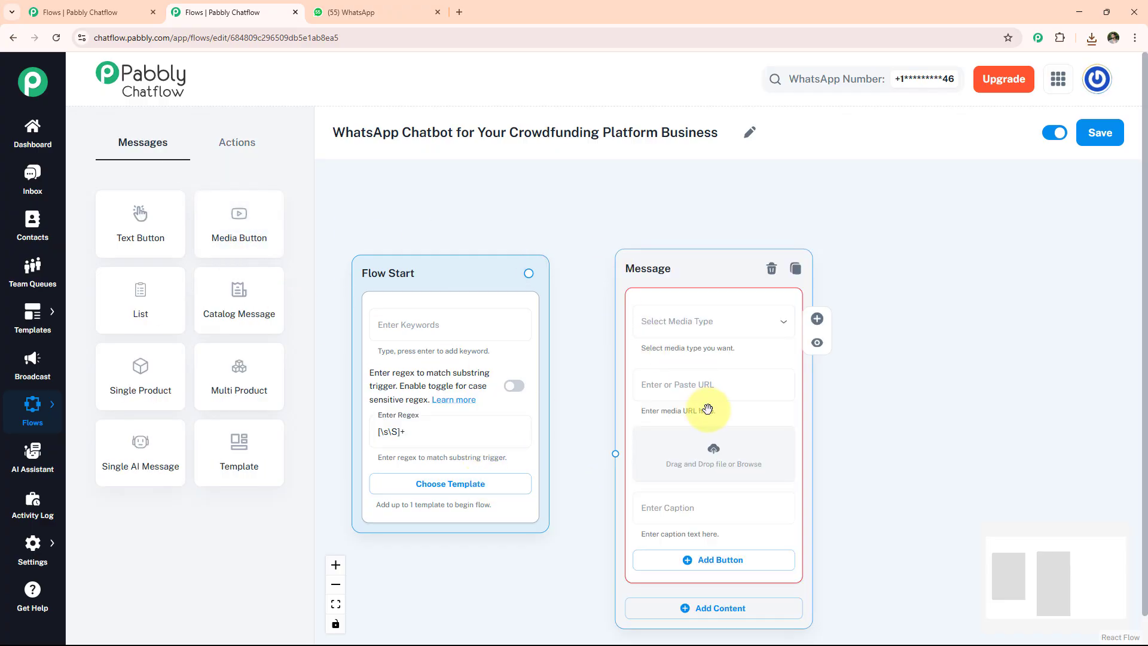
left_click(716, 454)
left_click(307, 263)
left_click(624, 446)
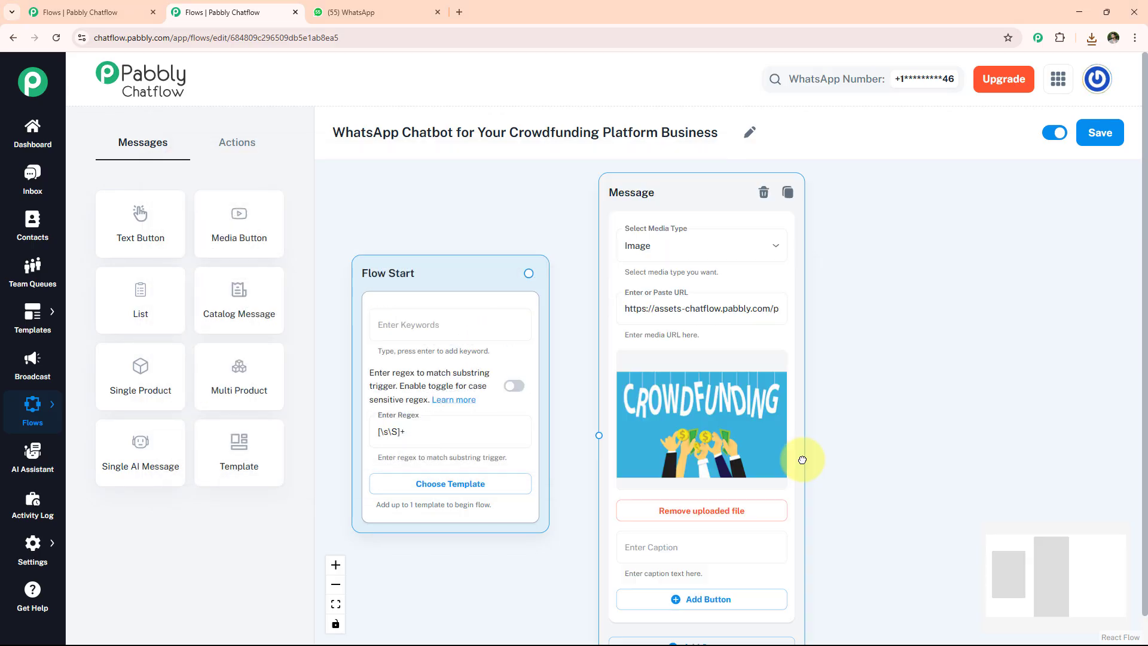
left_click_drag(802, 460, 804, 322)
Add the FundBridge greeting with Start Fundraiser and Donate Now buttons, linked from Flow Start.
left_click(761, 513)
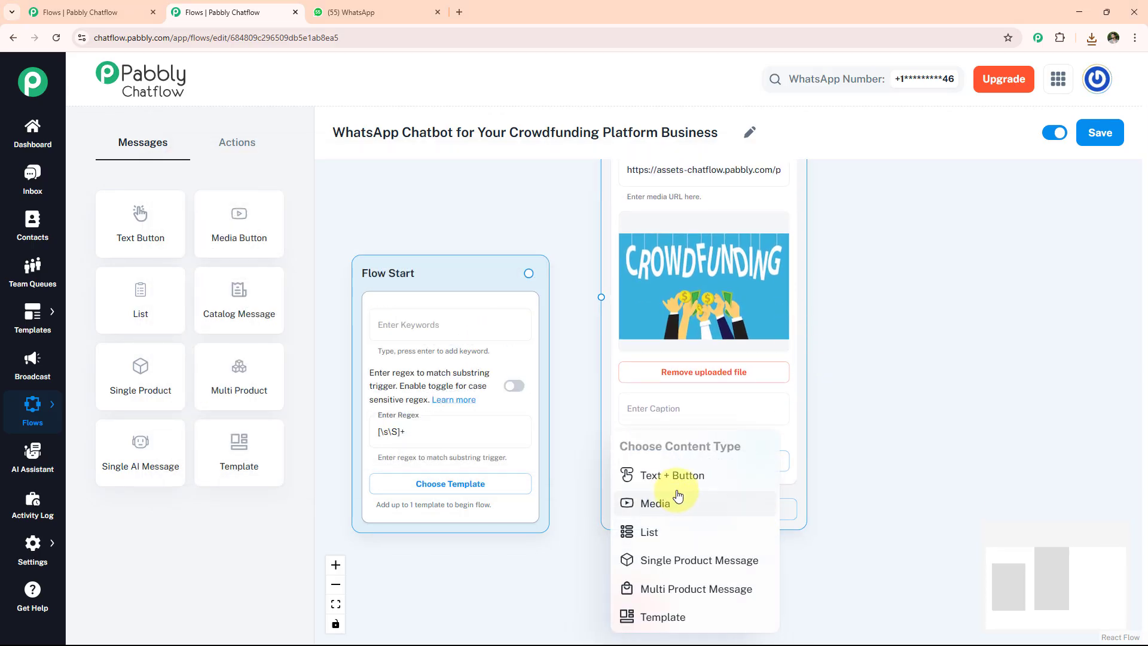
left_click(673, 476)
type("Hi there! 👋 Welcome to *FundBridge*, your all-in-one platform for launching fundraisers and supporting causes.")
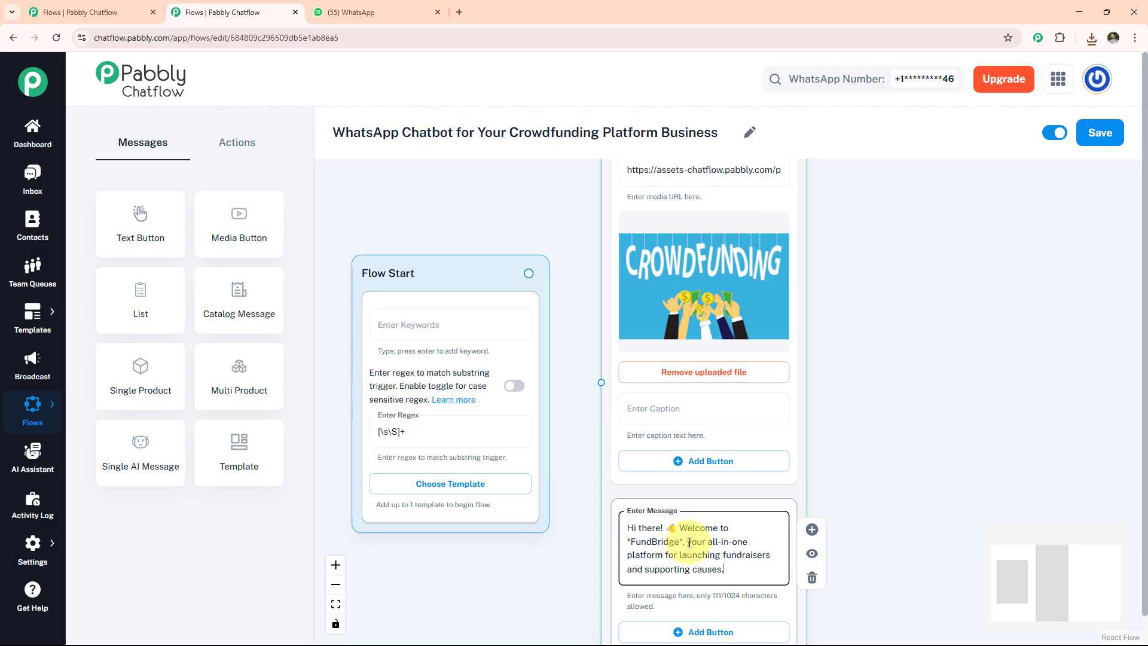
left_click_drag(796, 580, 796, 417)
left_click(735, 473)
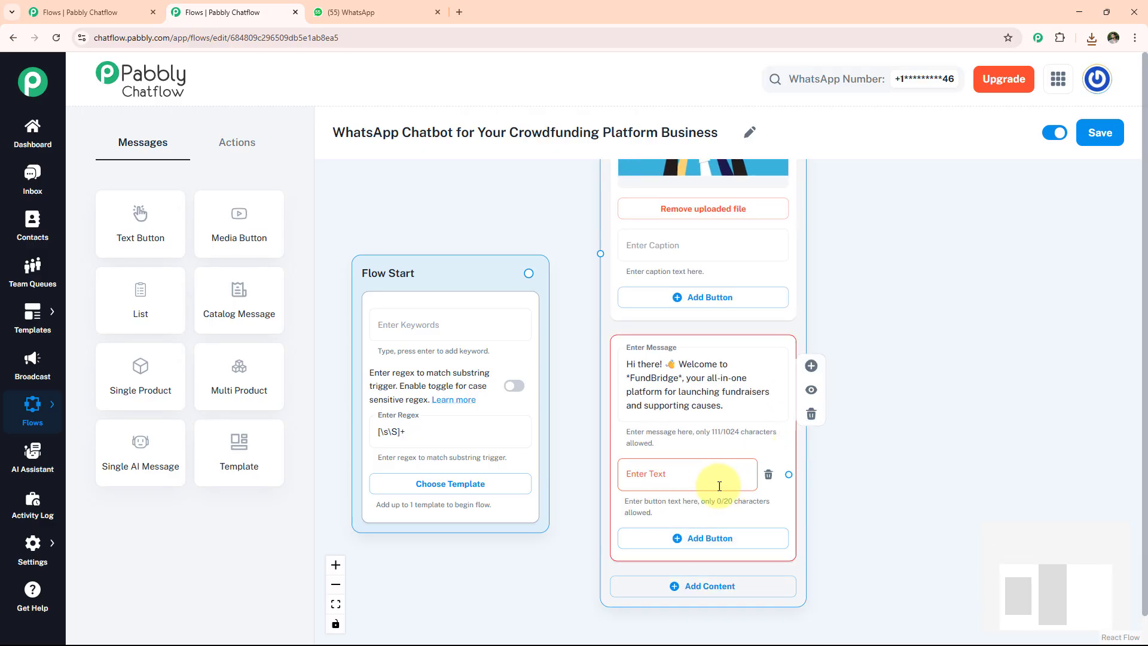
left_click(717, 479)
type("🤝Start Fundraiser")
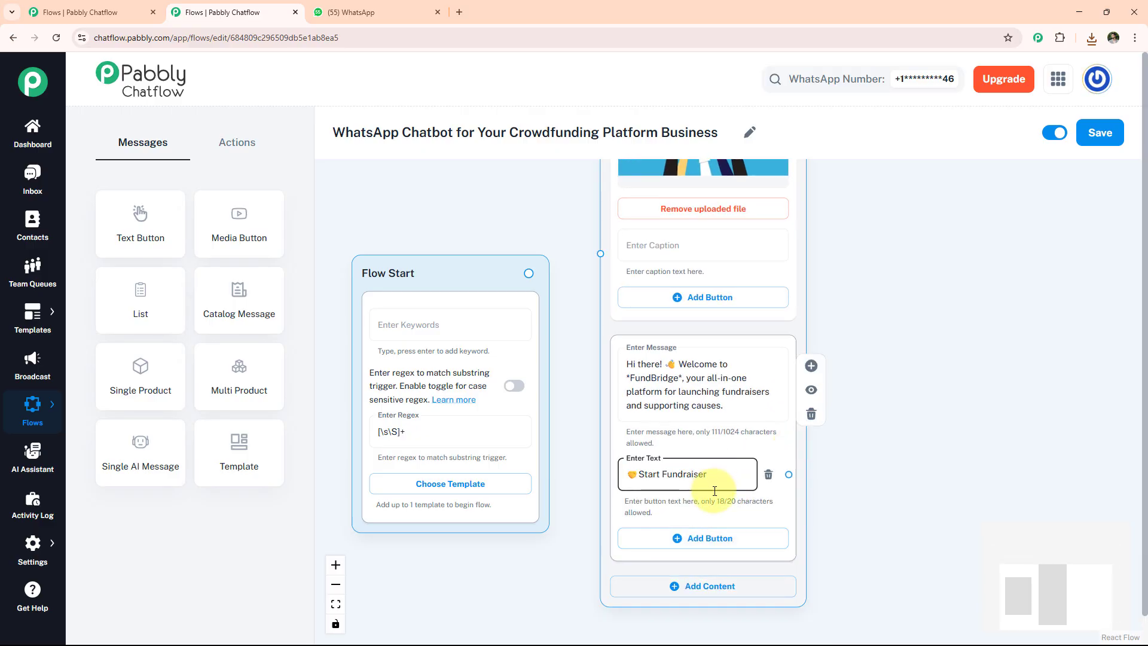
left_click(710, 538)
left_click(698, 544)
type("💳 Donate Now")
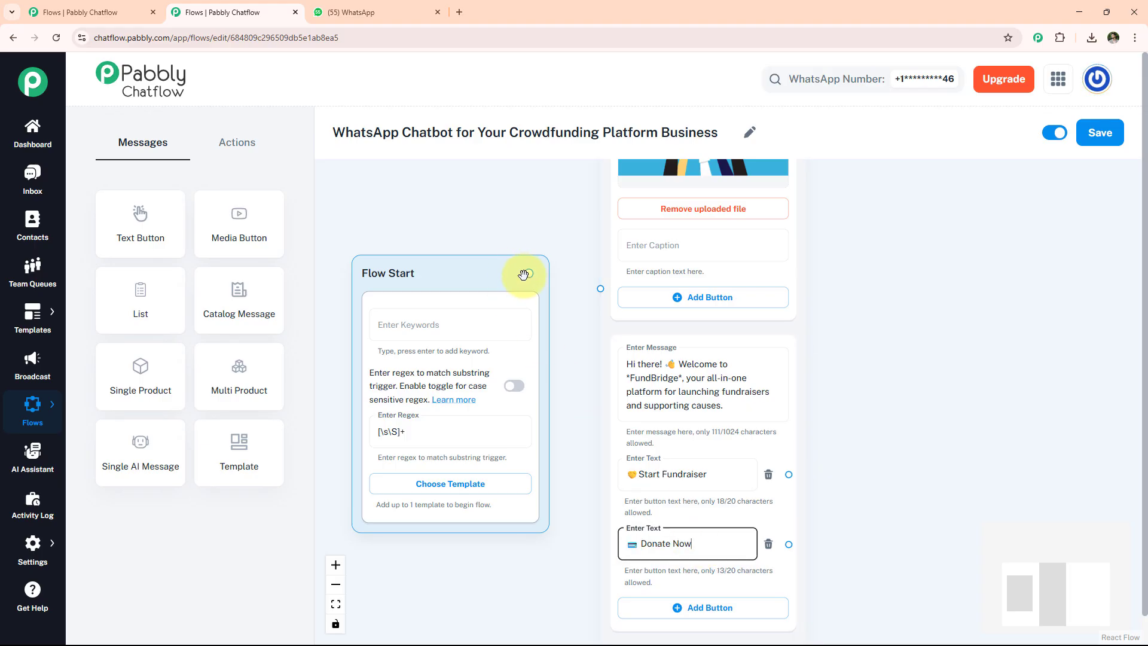
left_click_drag(526, 274, 600, 289)
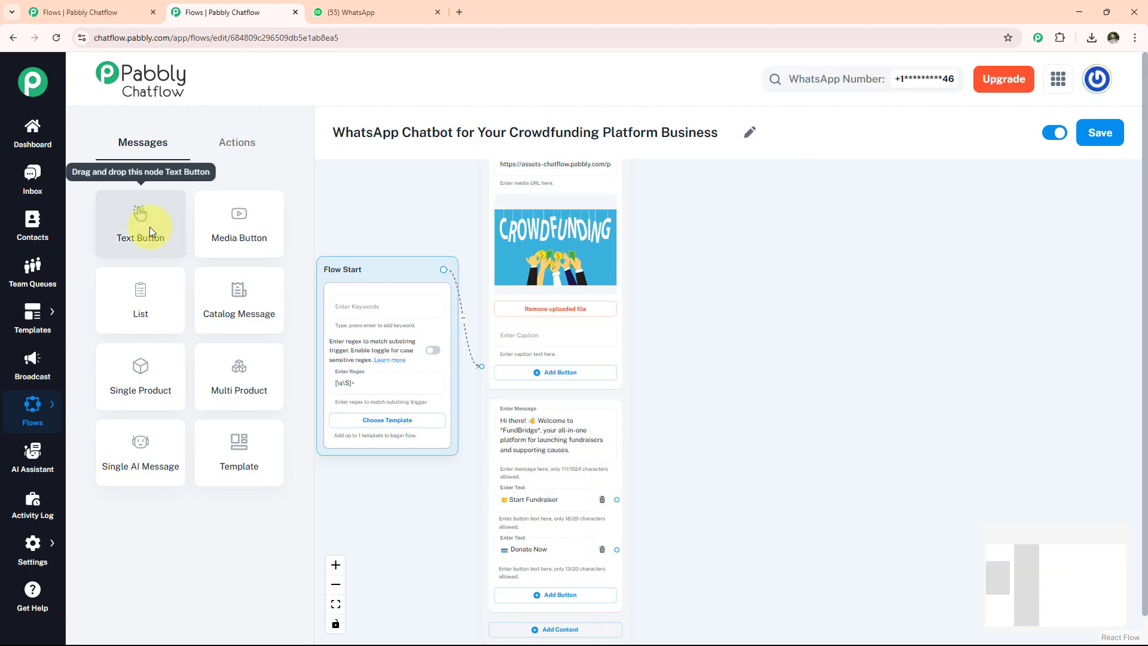
Add a text node with the thank-you donation link message.
left_click_drag(141, 226, 726, 346)
left_click(735, 333)
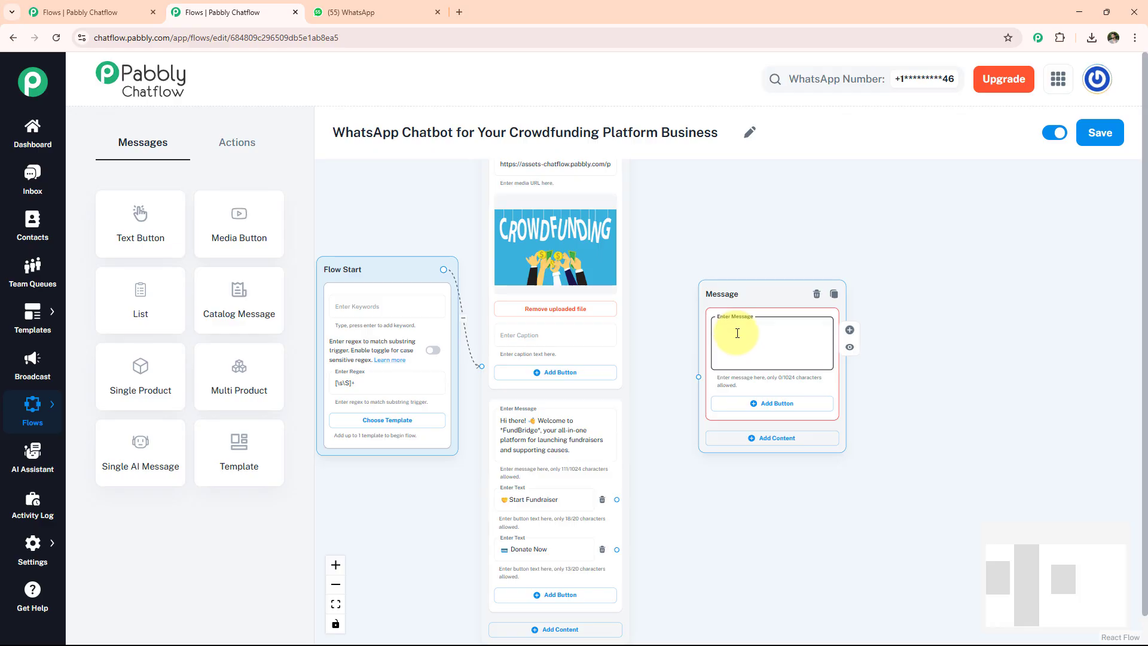
key("ctrl+v")
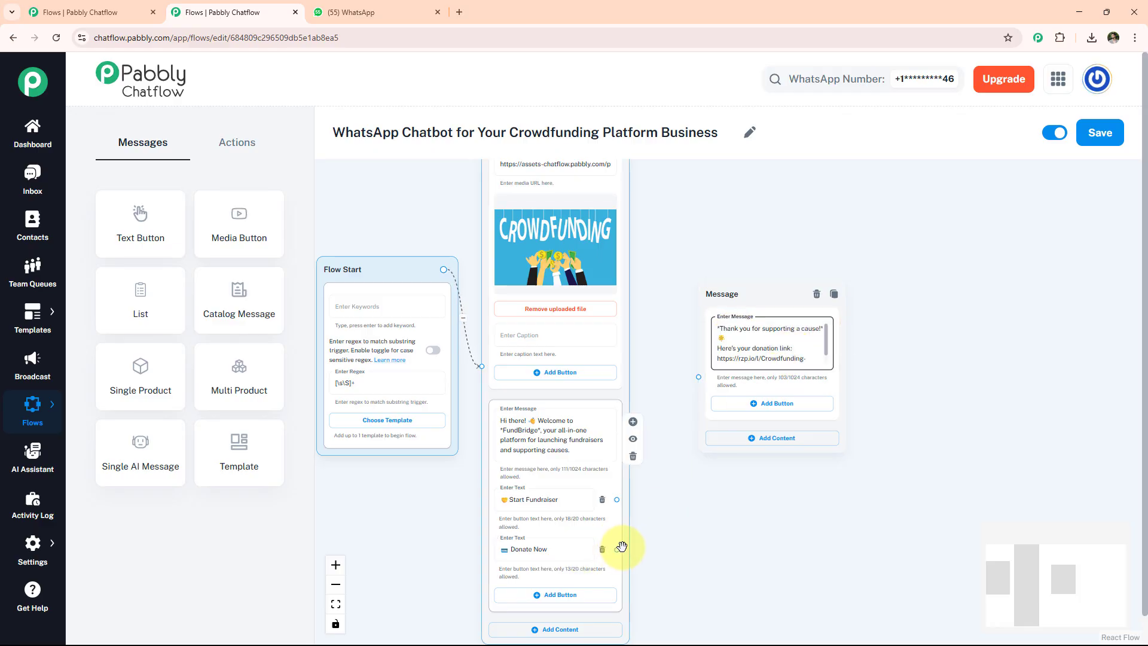
Link Donate Now to the donation message and add a question asking for the name.
left_click_drag(617, 549, 688, 335)
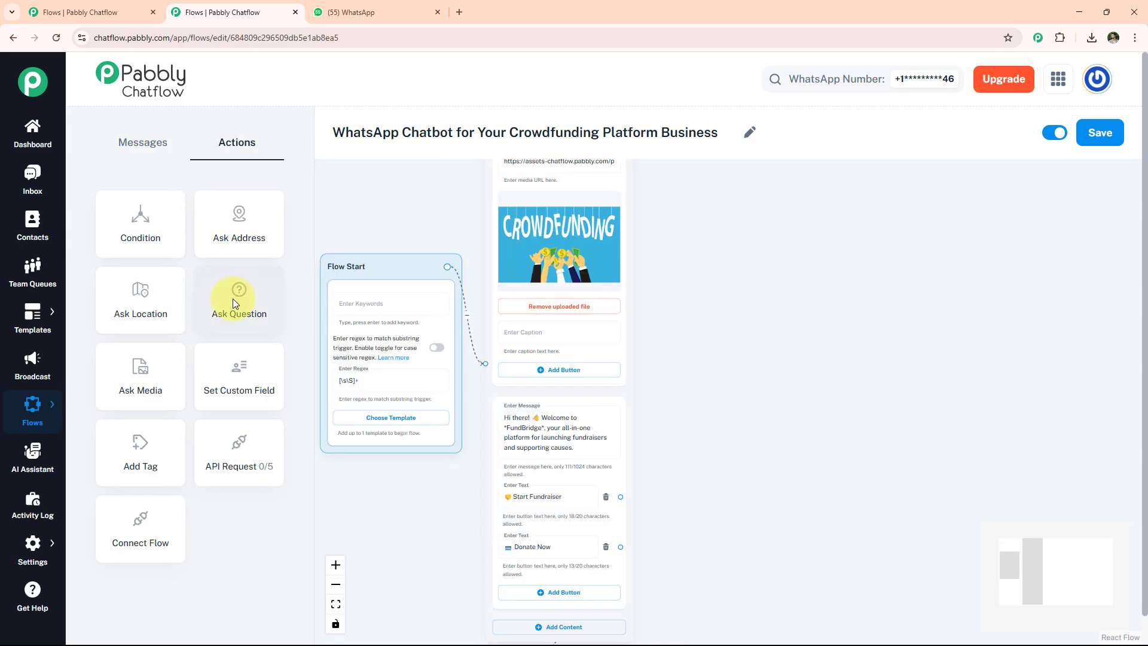
left_click_drag(234, 299, 710, 265)
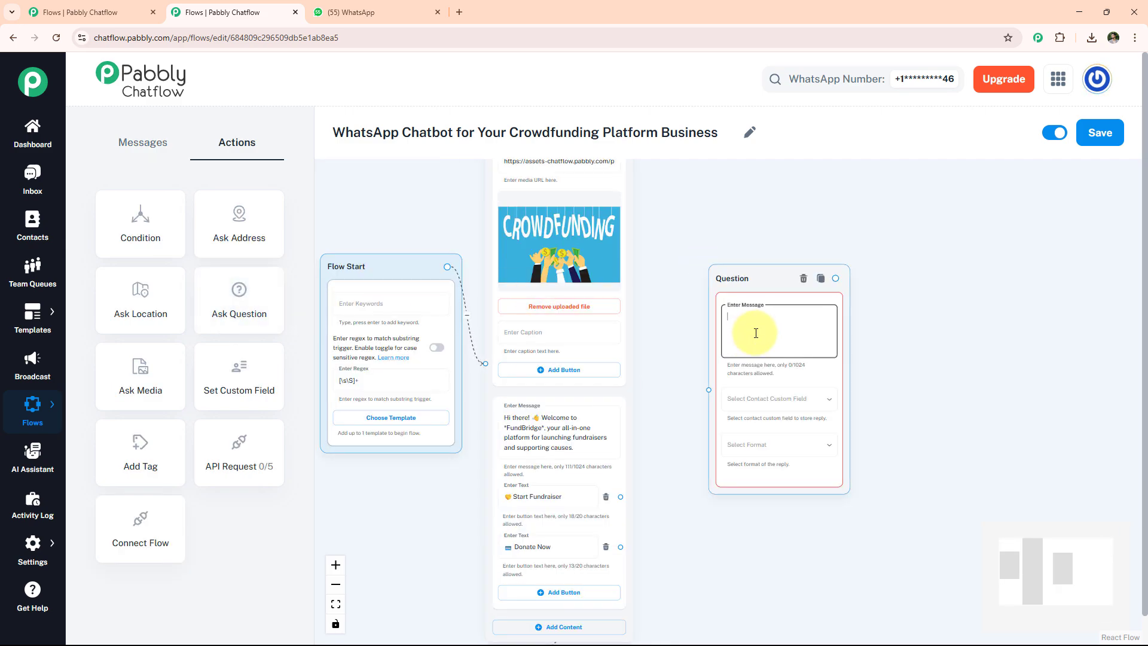
key("ctrl+v")
Store the name reply in Fullname as Text, link Start Fundraiser to it, and save.
left_click(758, 401)
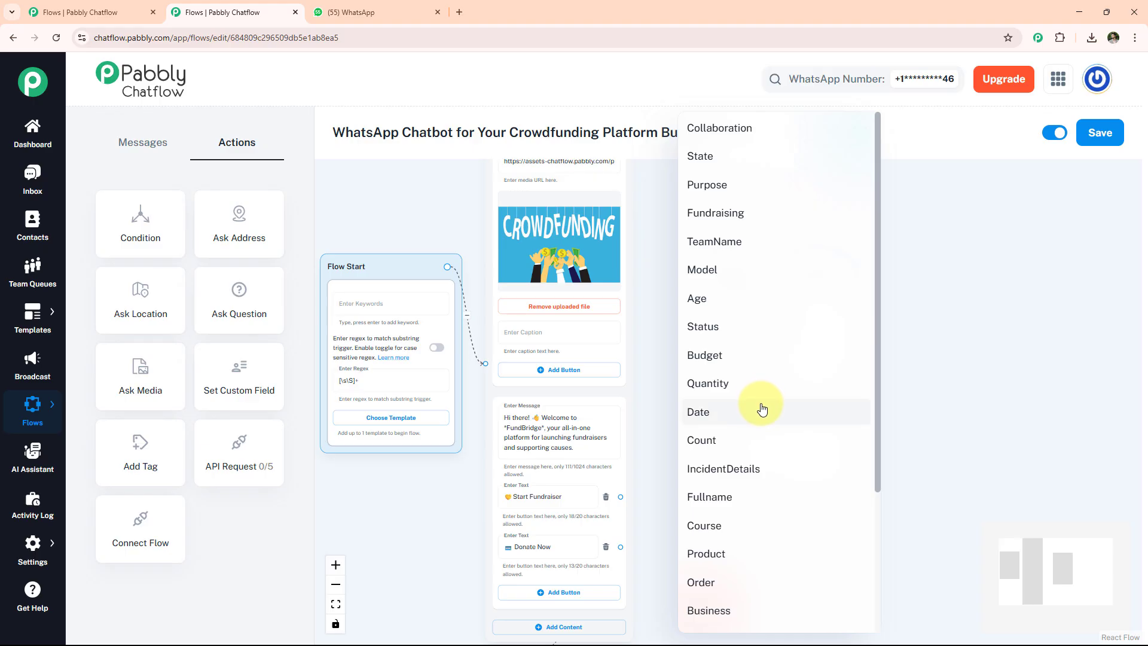
left_click(758, 505)
left_click(765, 454)
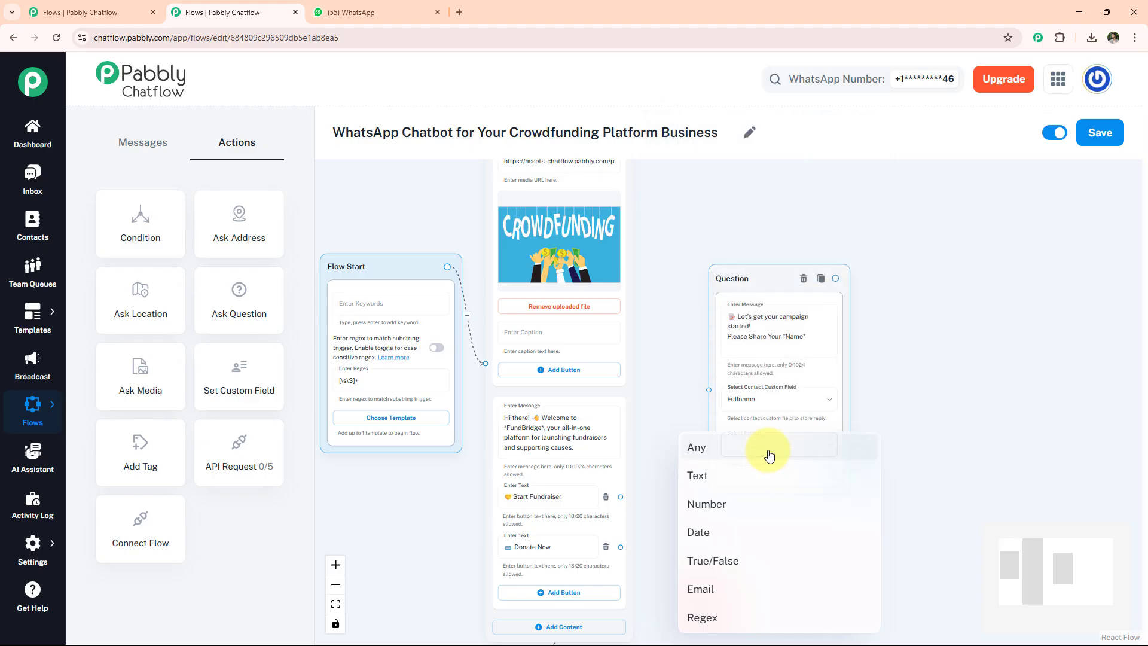
left_click(752, 478)
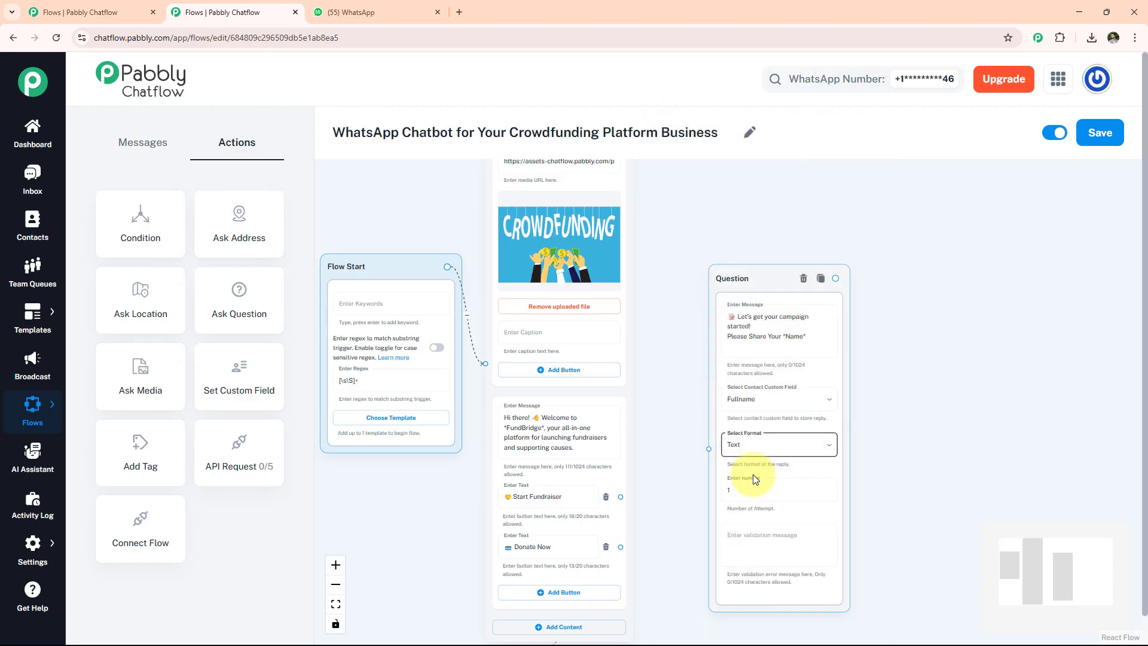
left_click_drag(621, 496, 708, 452)
scroll(708, 452, "up", 2)
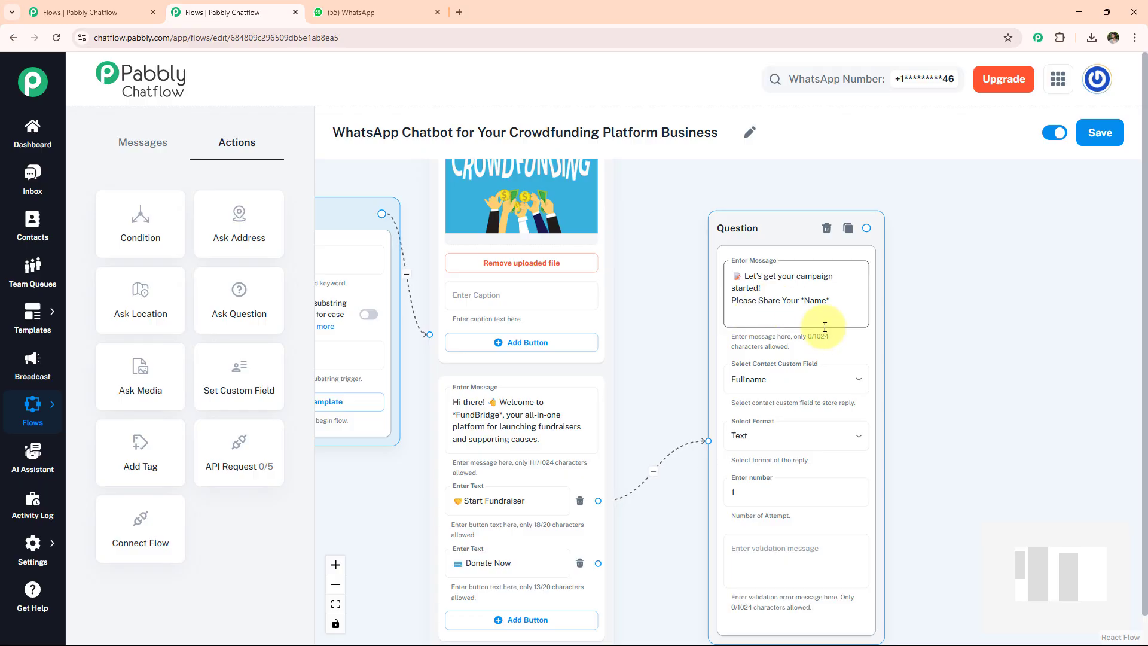
left_click(1099, 132)
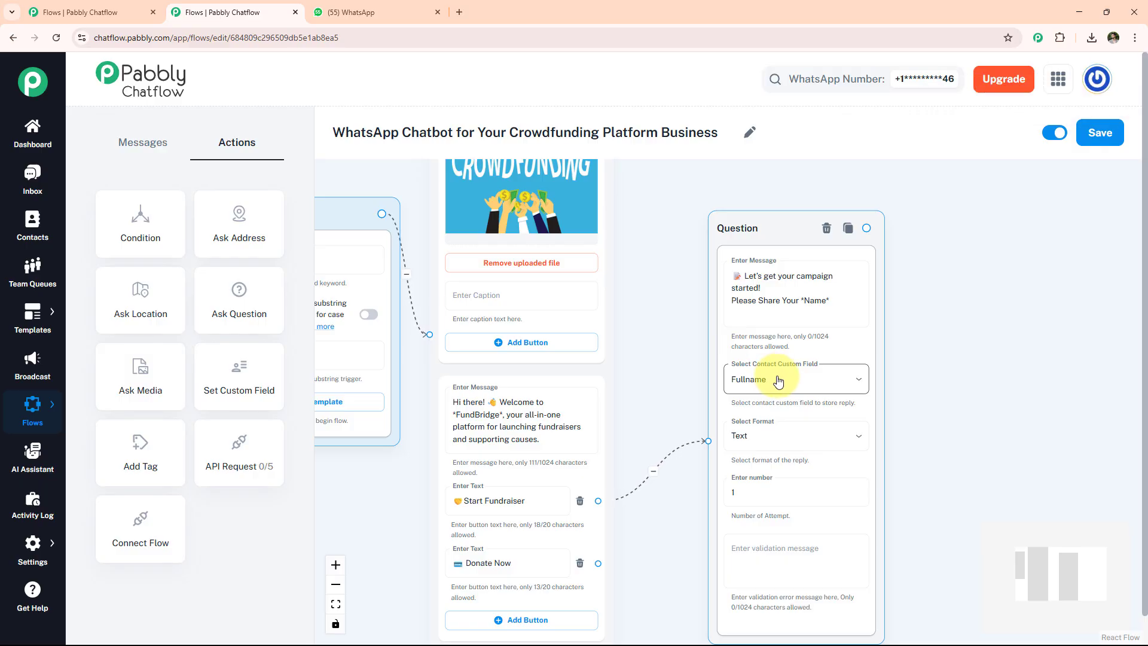
Add a contact custom field named xyz under Contact Custom Fields and save.
mouse_move(36, 541)
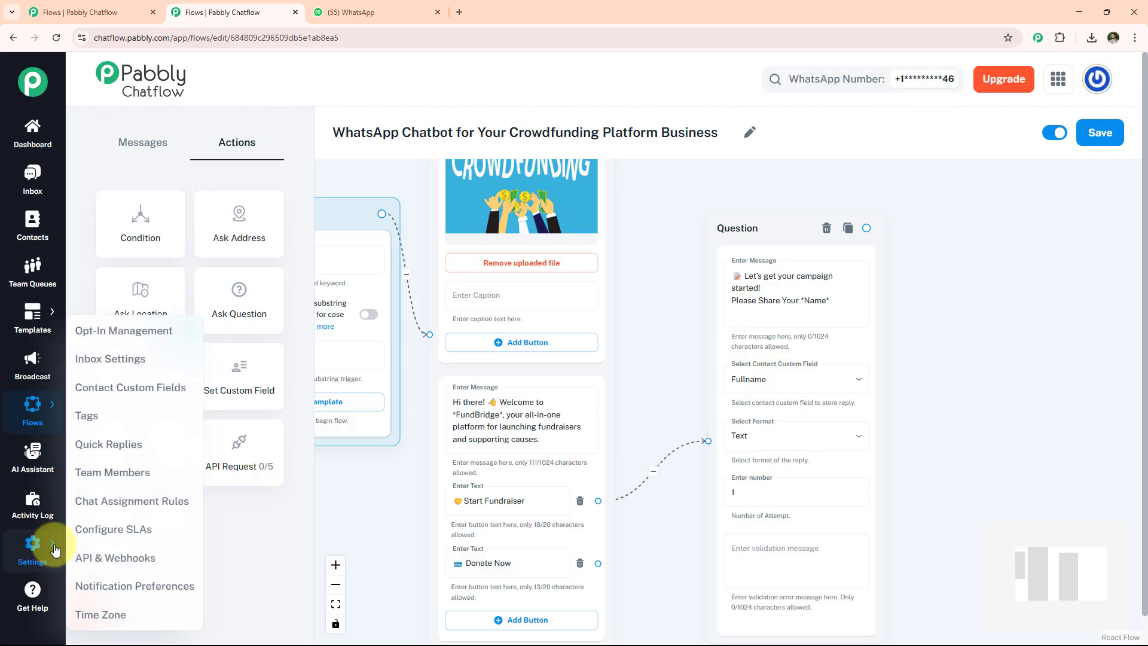
left_click(120, 389)
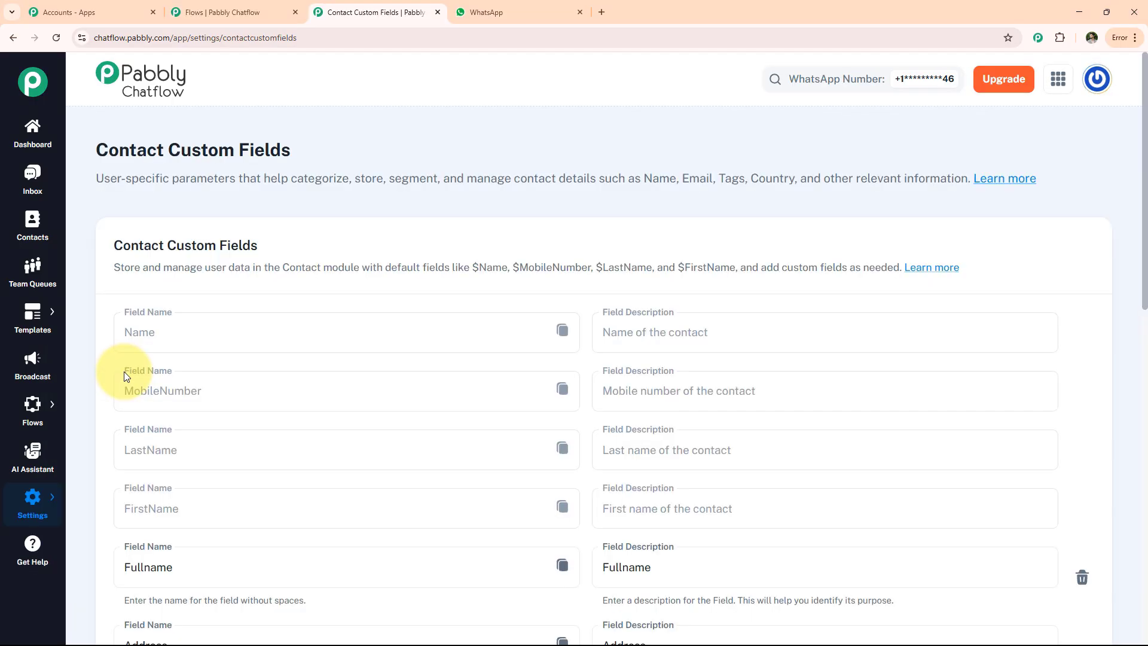
scroll(127, 379, "down", 4)
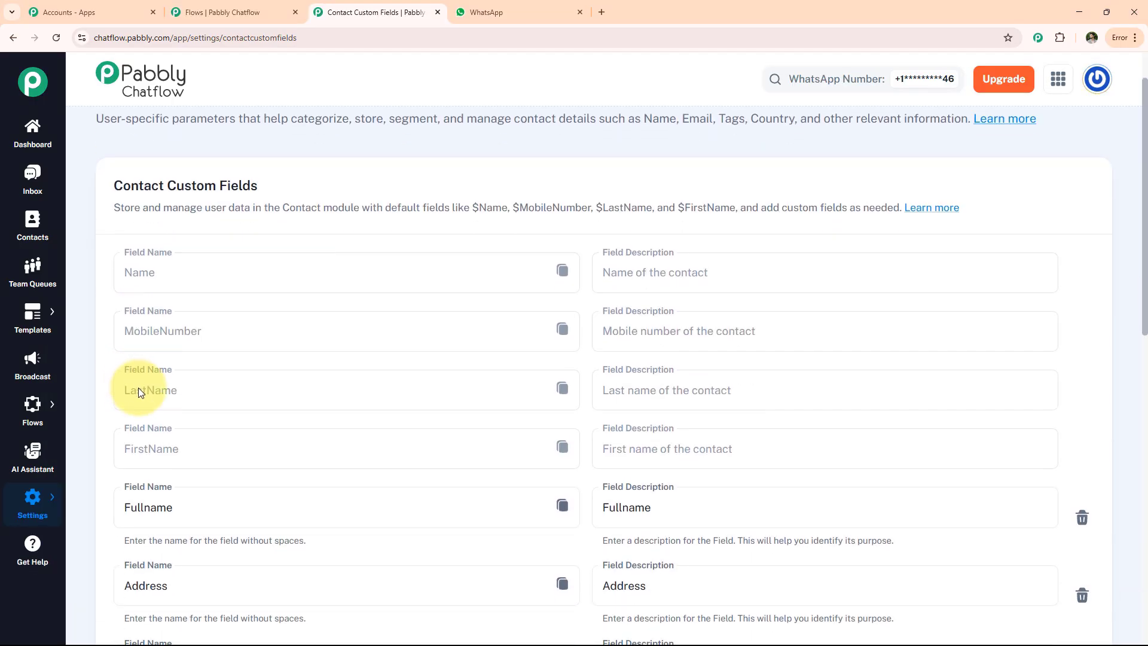
scroll(180, 463, "down", 3)
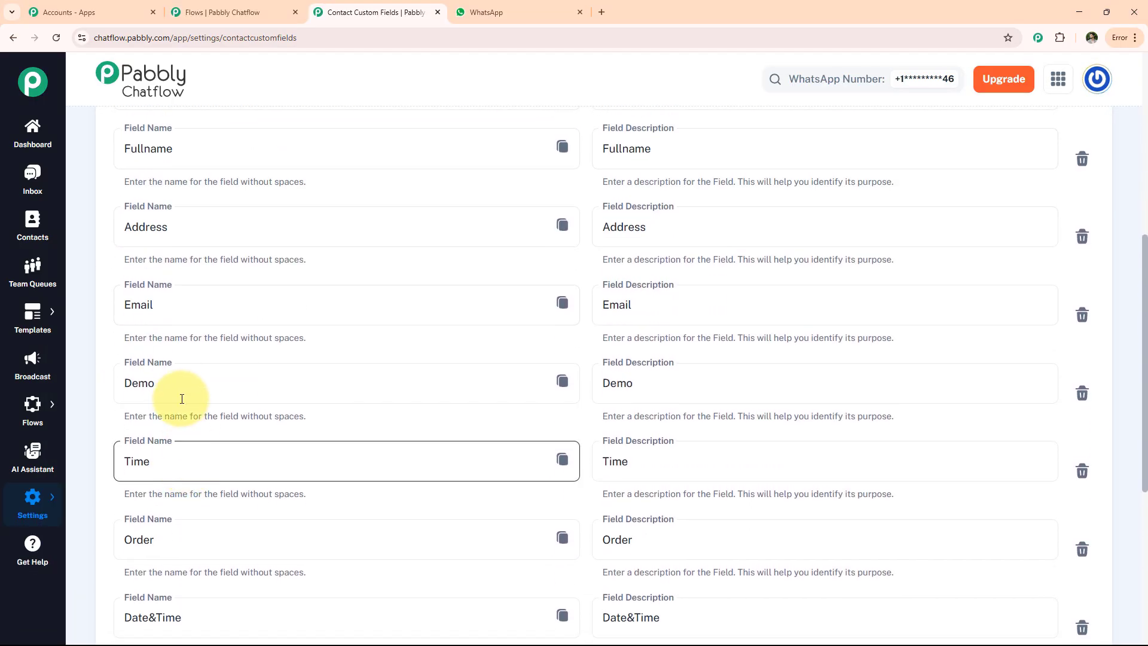
scroll(215, 469, "down", 3)
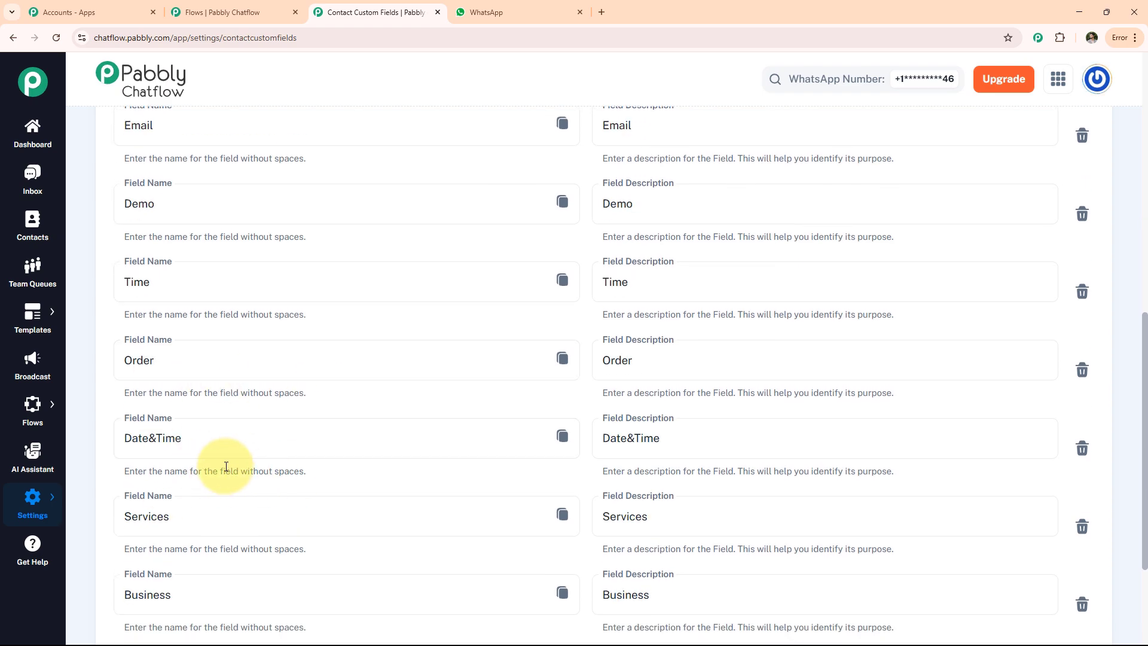
scroll(225, 460, "down", 3)
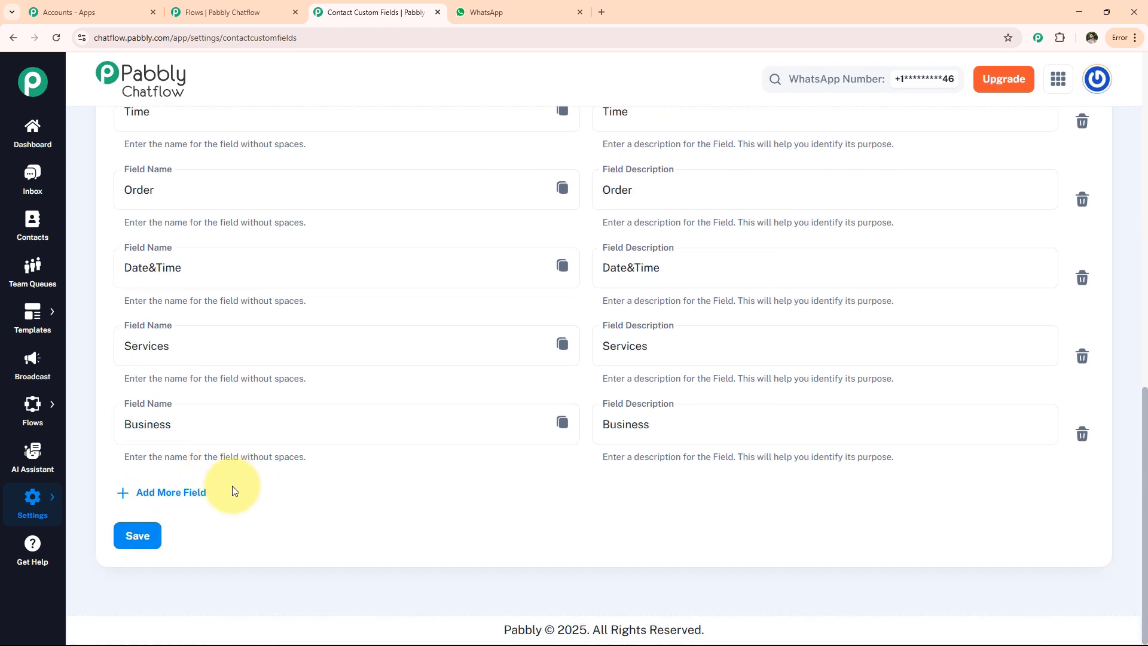
left_click(164, 494)
left_click(158, 504)
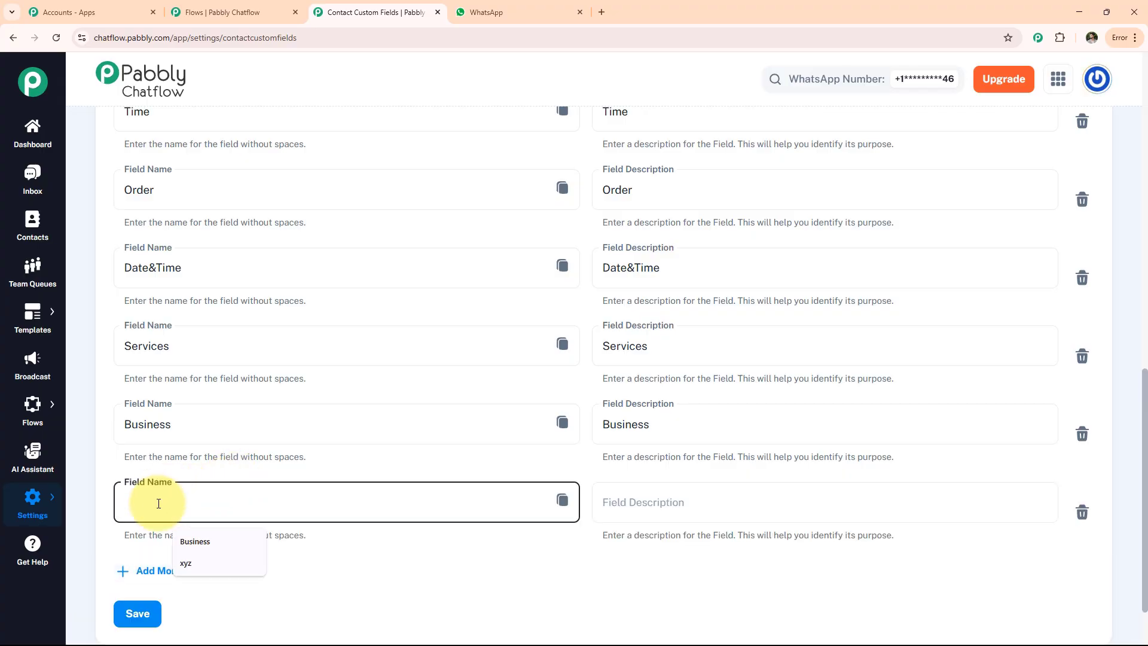
left_click(195, 559)
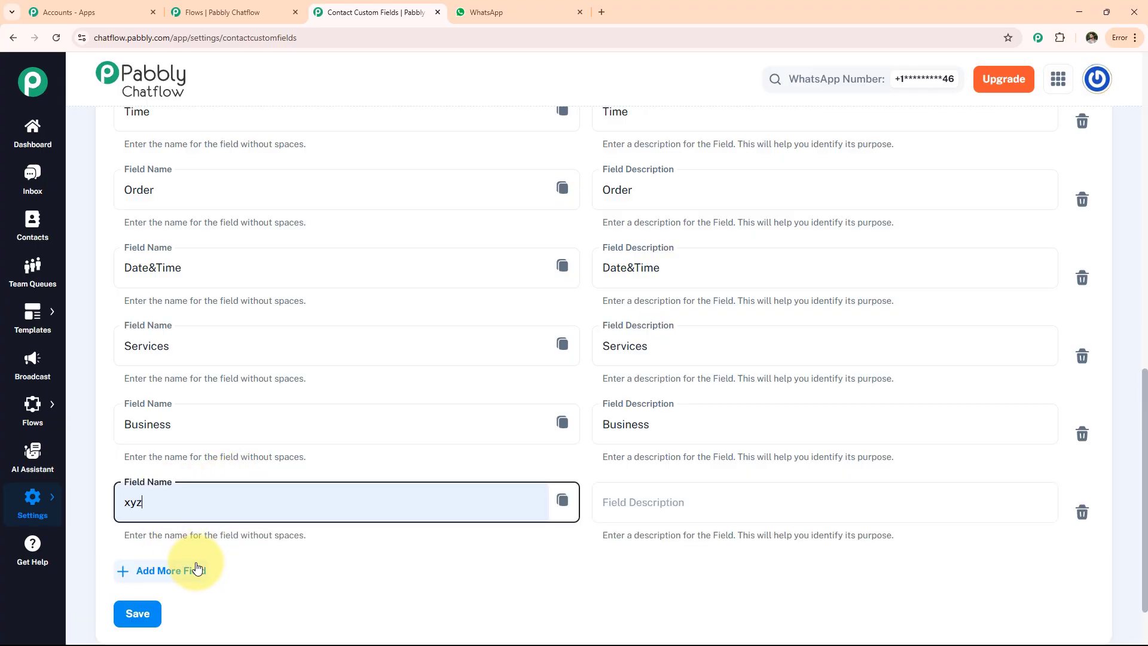
left_click(135, 612)
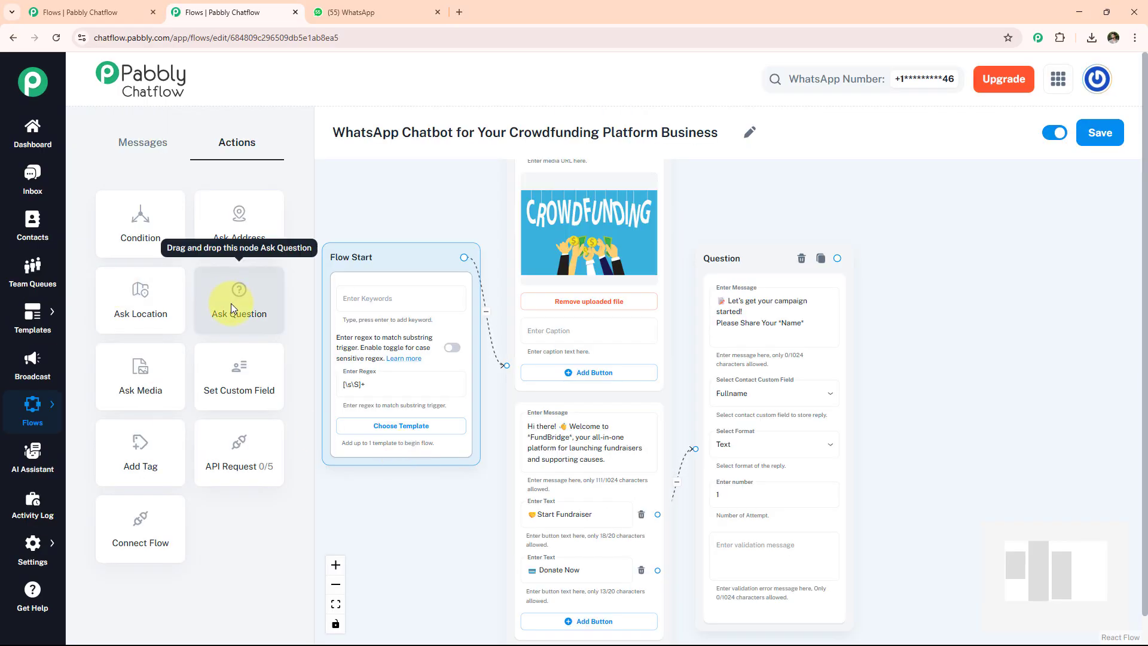
Add a Fundraising Goal (₹) question stored in Fundraising as Text, linked from the name question.
left_click_drag(236, 313, 952, 309)
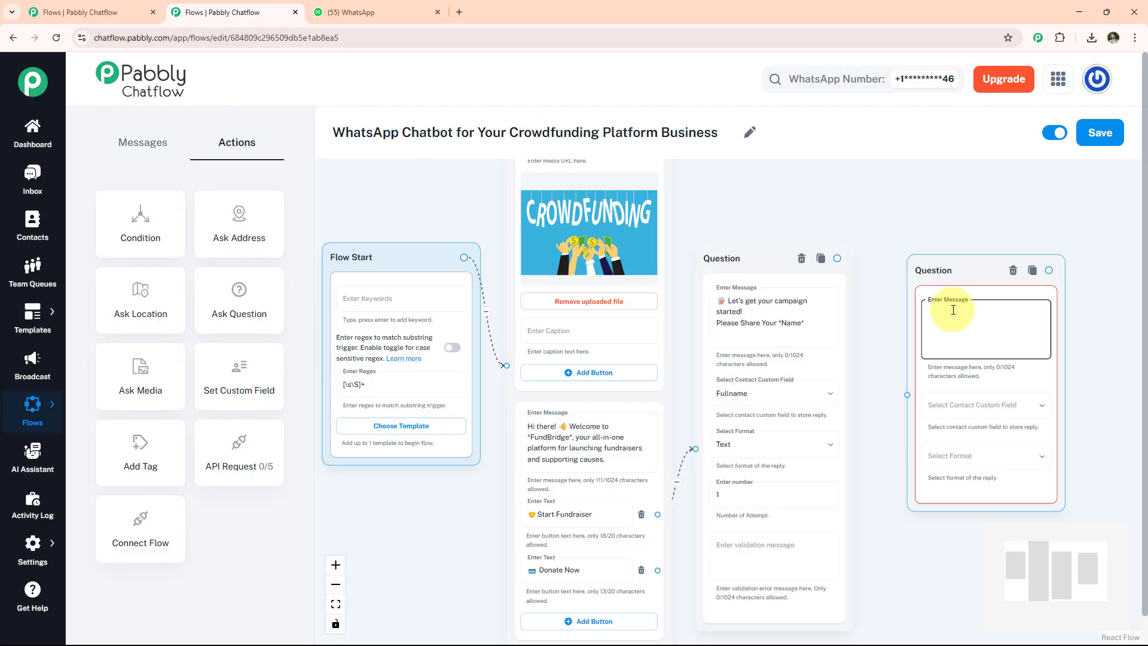
key("ctrl+v")
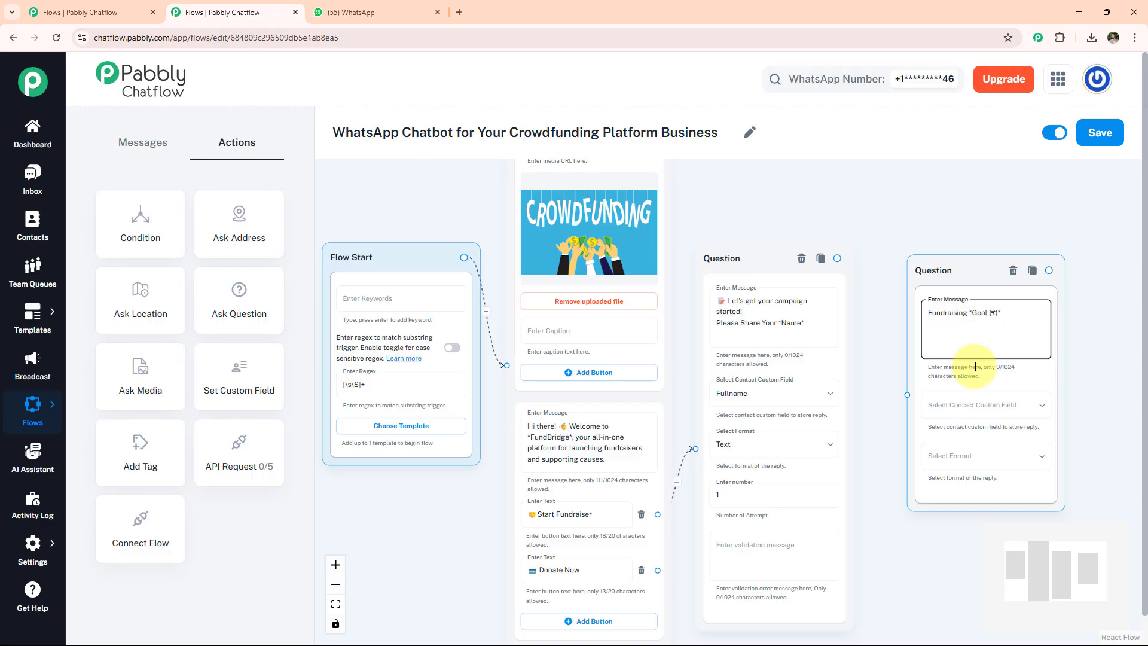
left_click(967, 405)
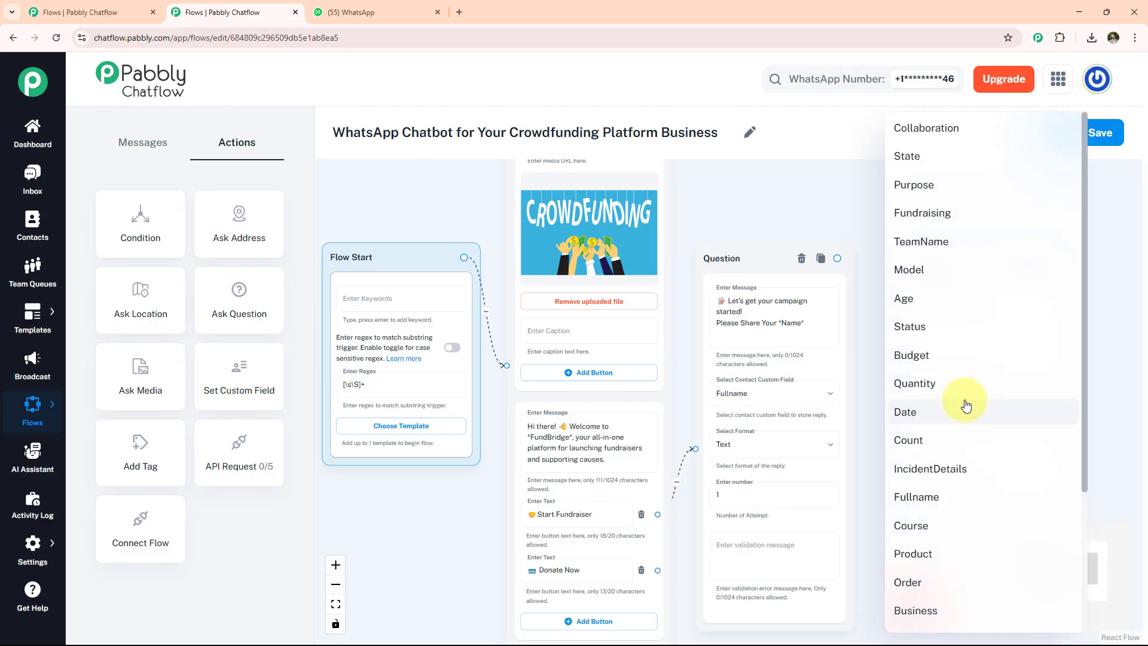
left_click(957, 215)
left_click(980, 457)
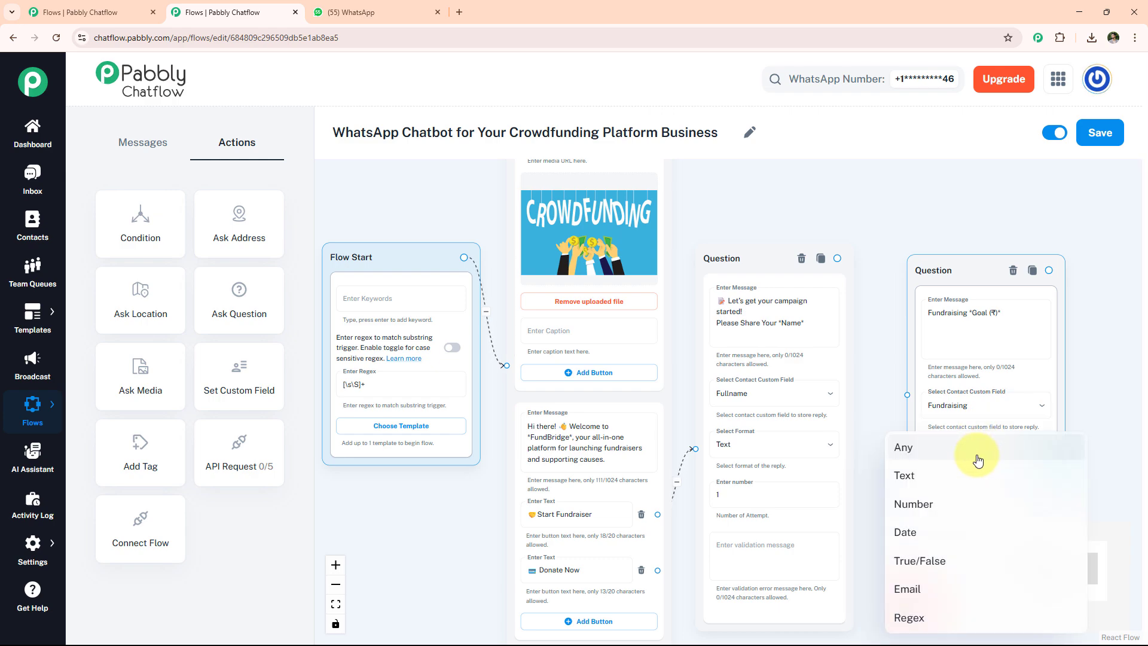
left_click(943, 476)
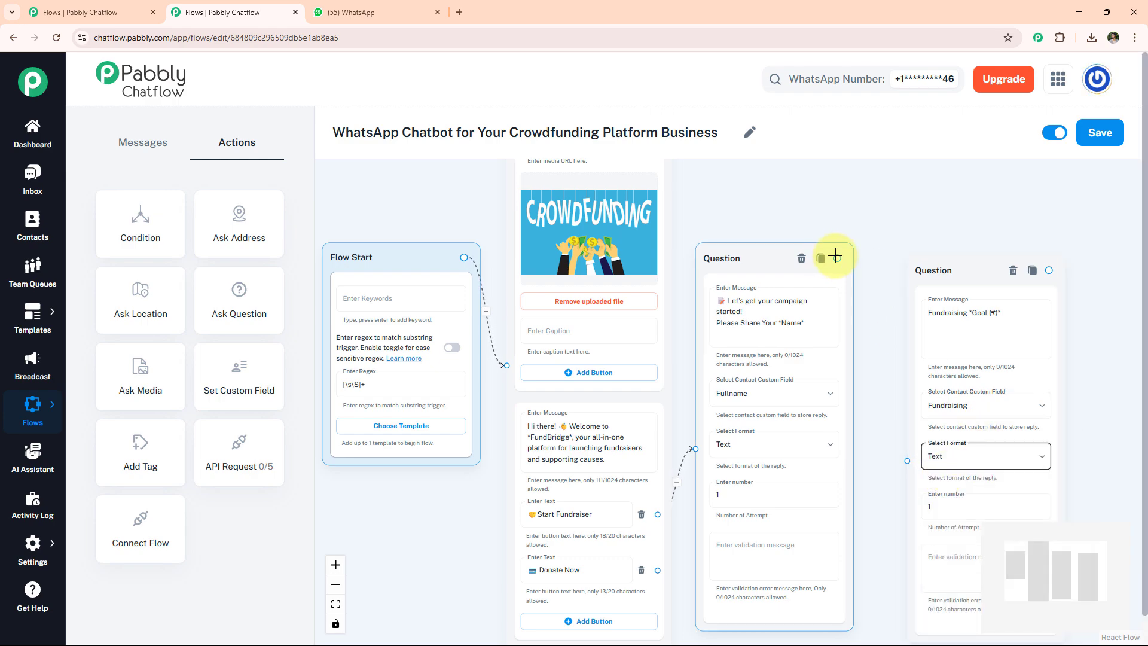
left_click_drag(836, 259, 902, 461)
left_click(964, 320)
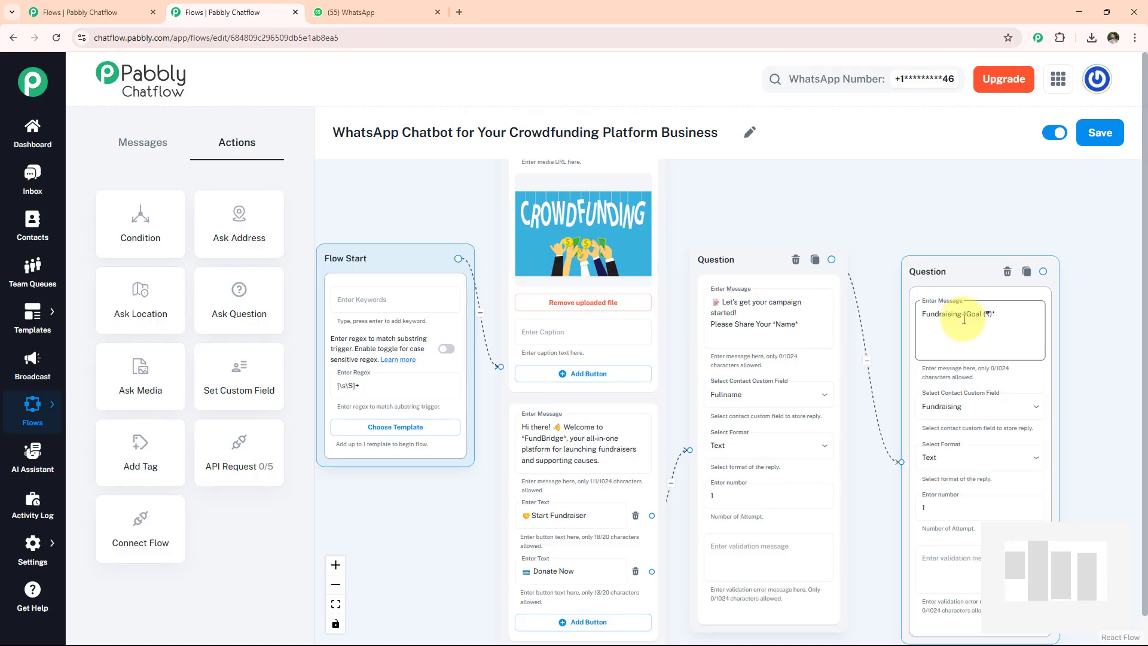
scroll(967, 316, "up", 3)
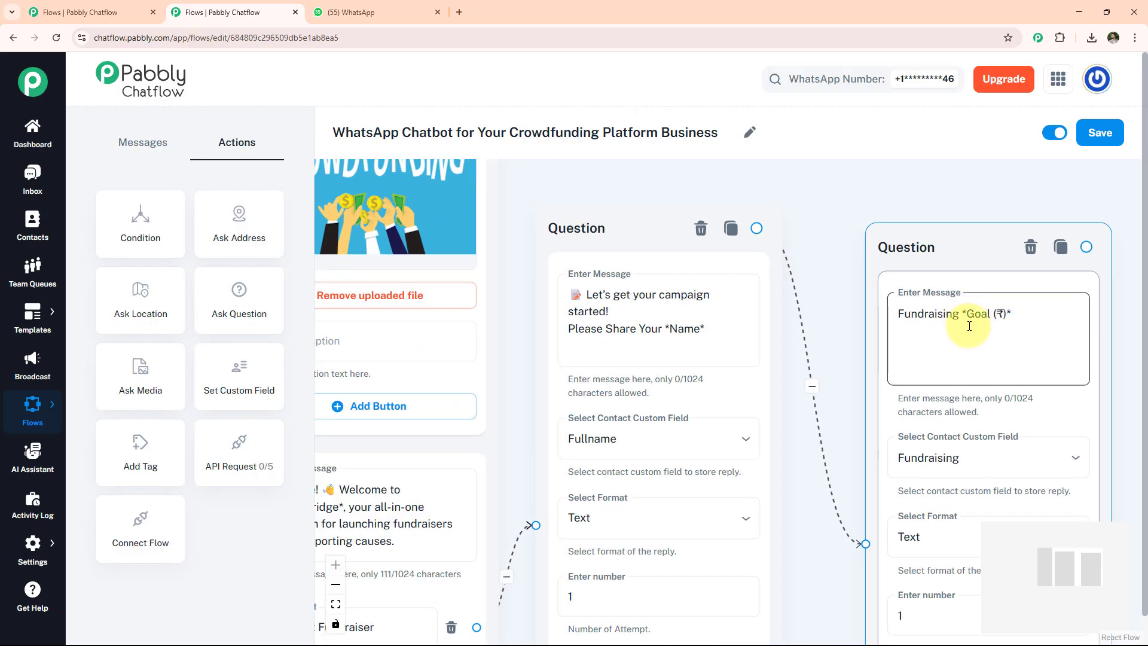
scroll(920, 312, "down", 3)
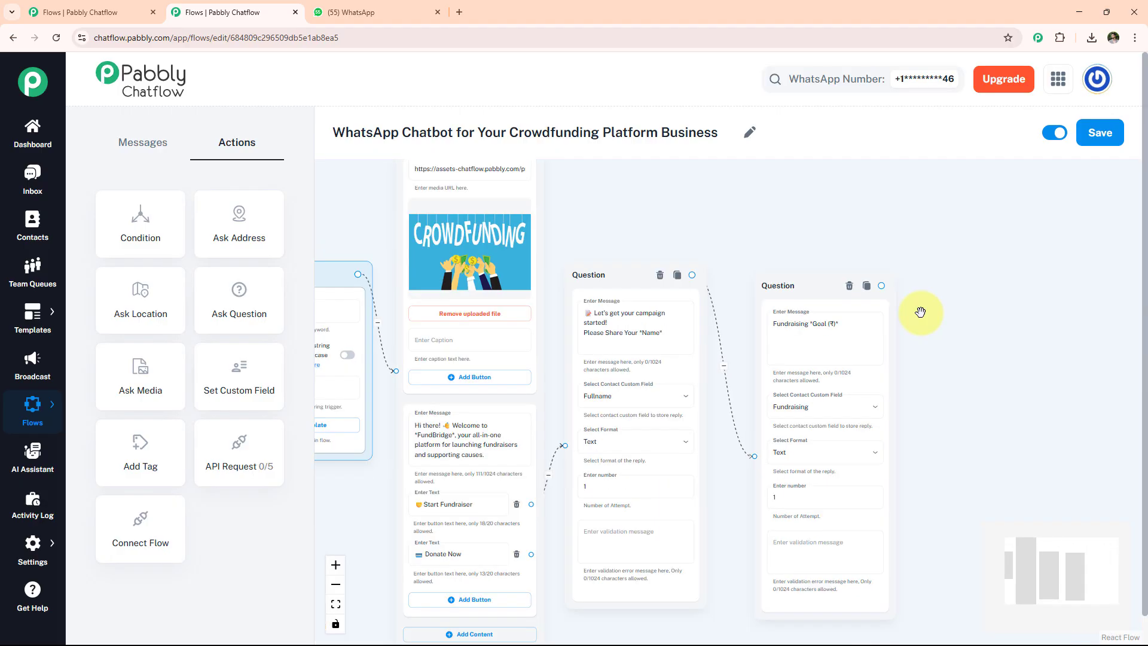
Add a Campaign Purpose question saved to Purpose as Text, linked after the goal question.
left_click_drag(284, 309, 965, 294)
left_click(1013, 361)
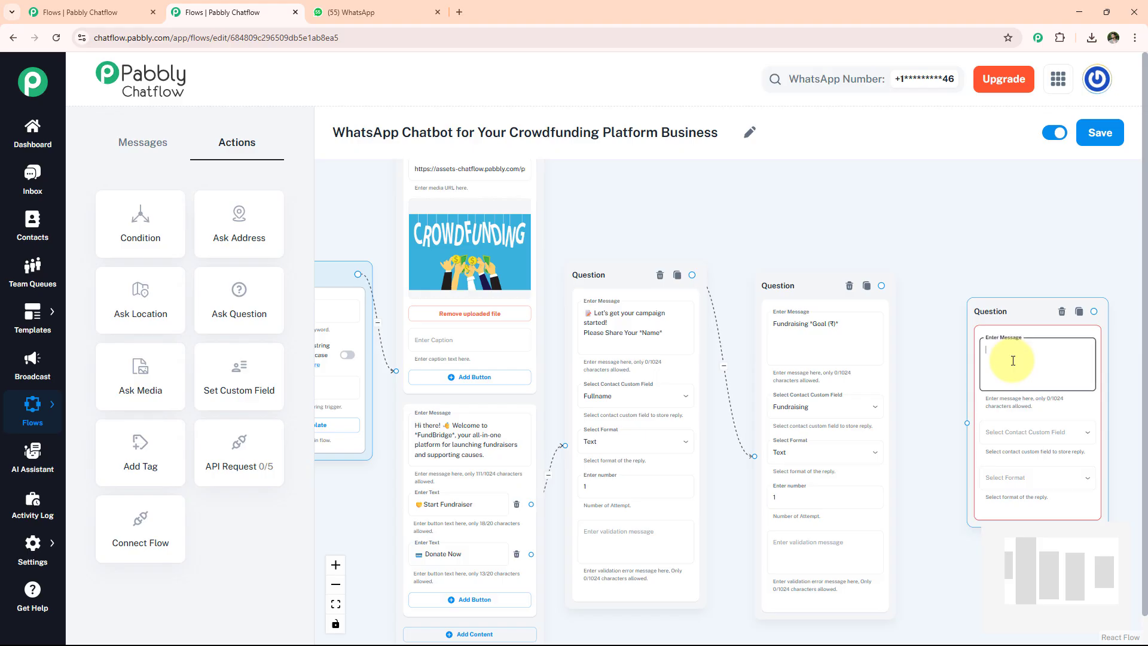
type("Please Provide *Campaign Purpose*")
left_click(1020, 432)
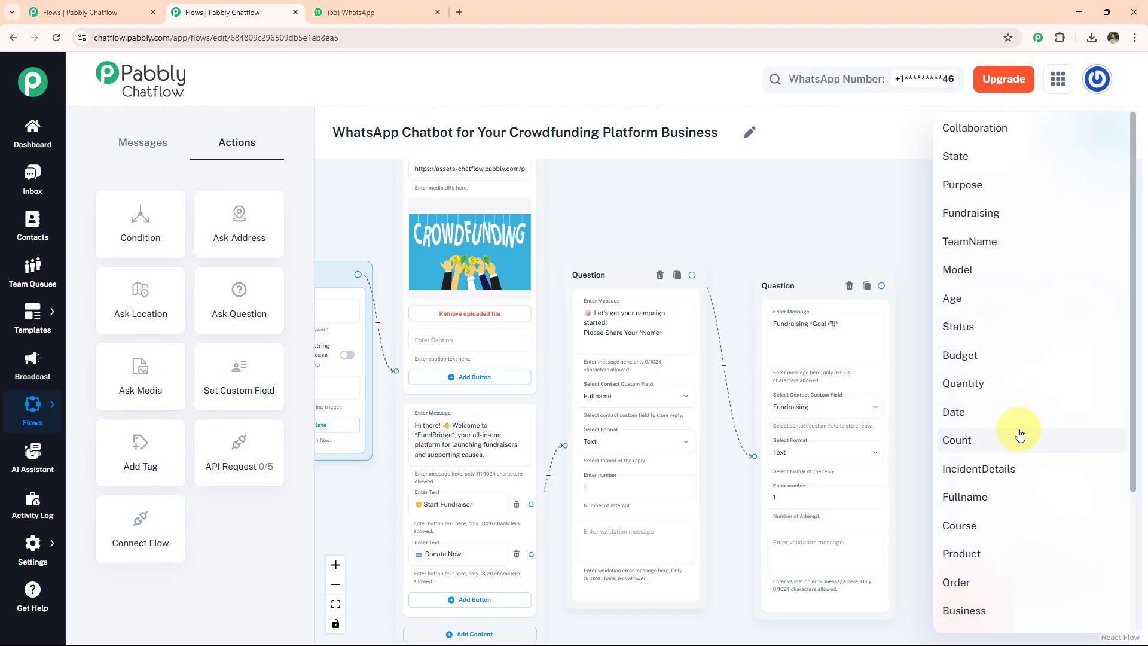
left_click(994, 184)
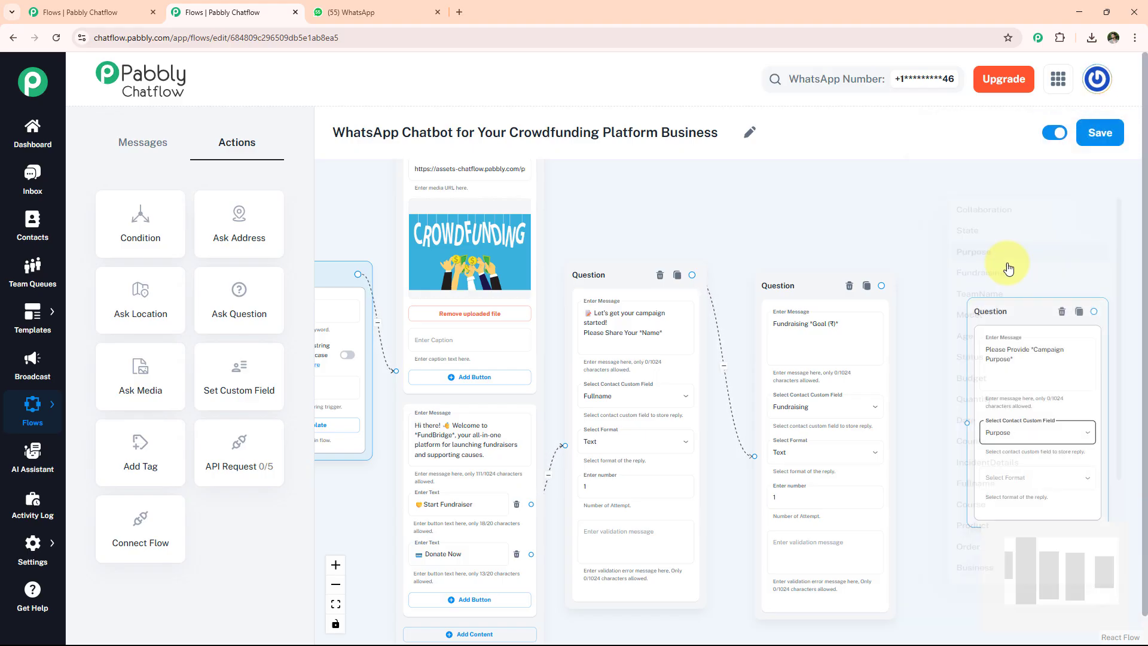
left_click(1012, 478)
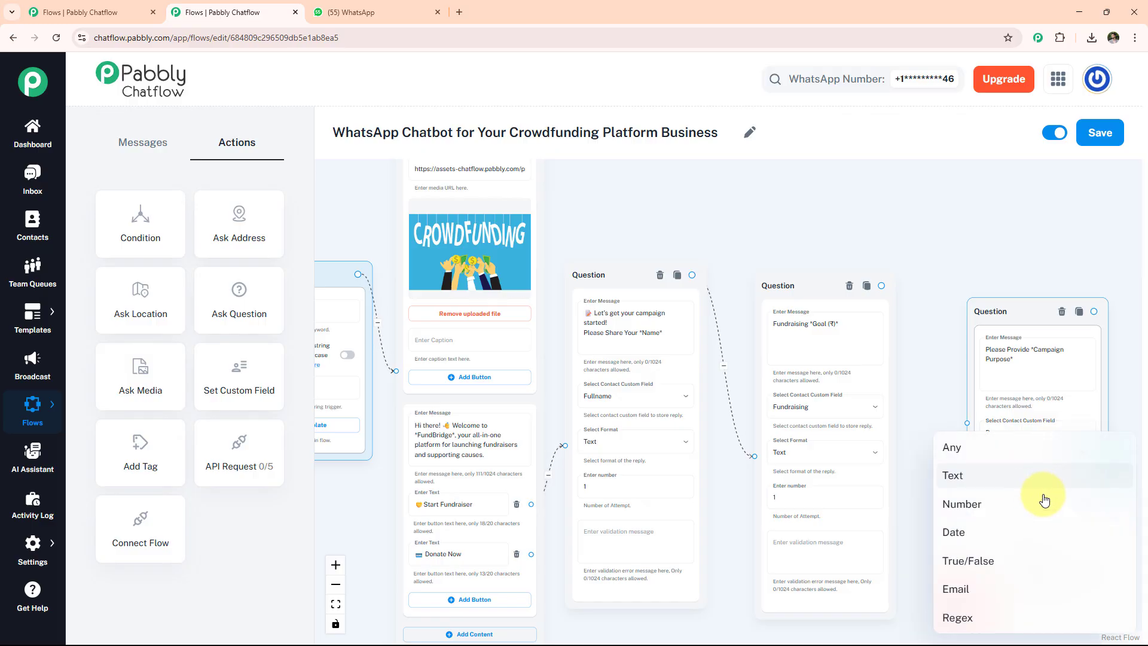
left_click(965, 481)
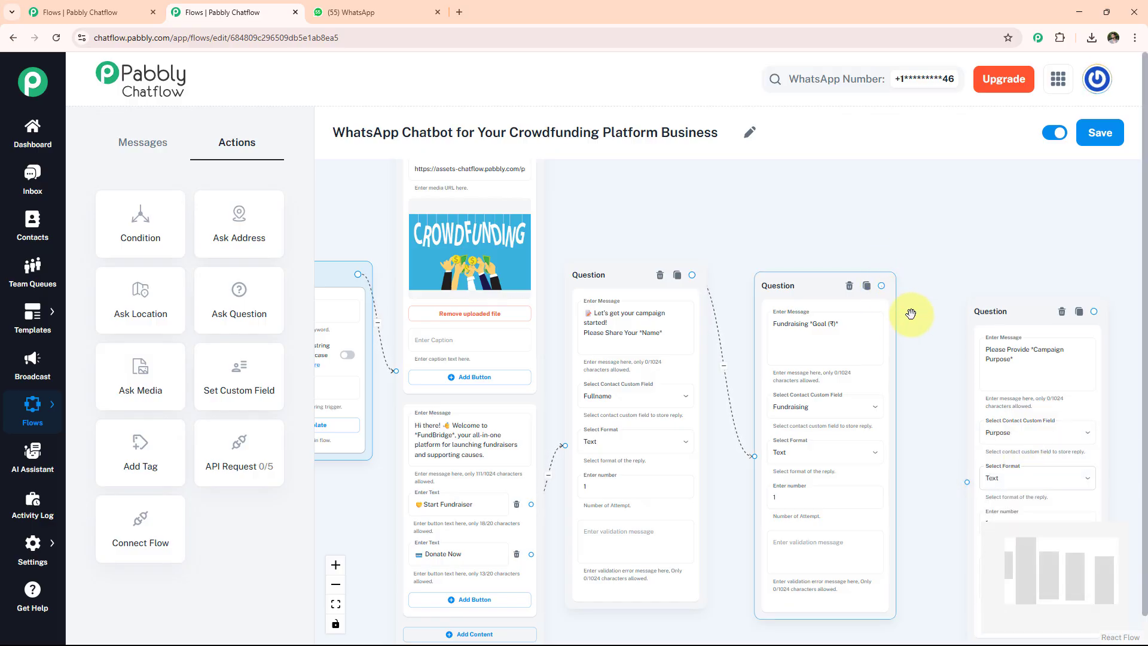
left_click_drag(881, 286, 967, 482)
left_click_drag(1091, 254, 900, 255)
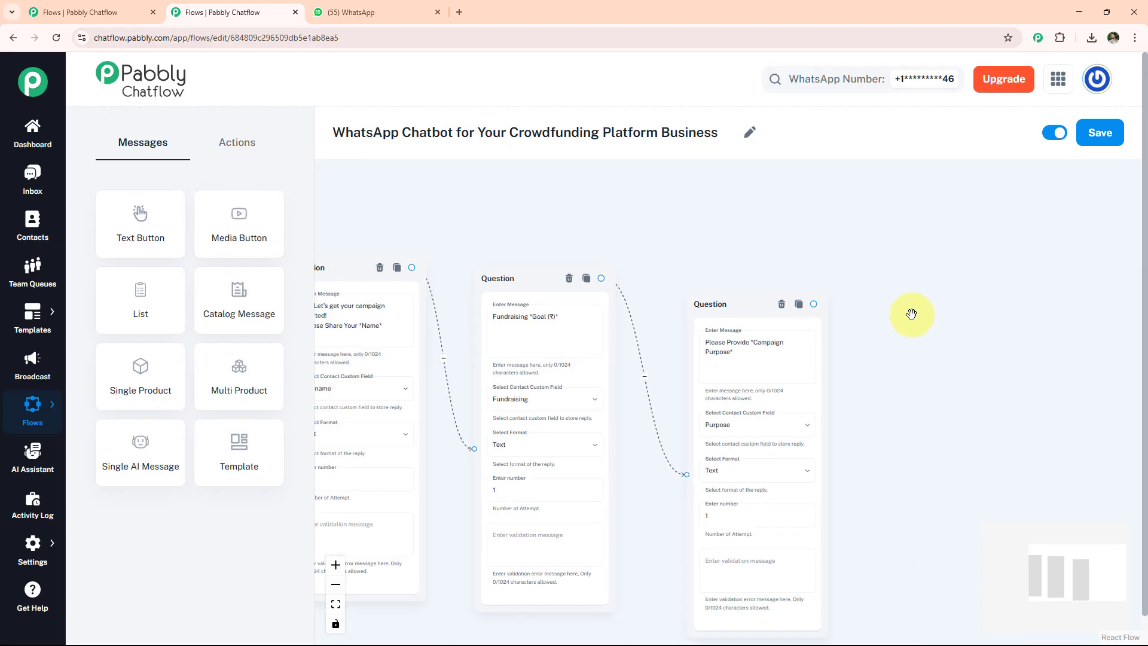
Add a message summarising the name, goal and purpose, linked after the purpose question.
left_click_drag(150, 230, 909, 305)
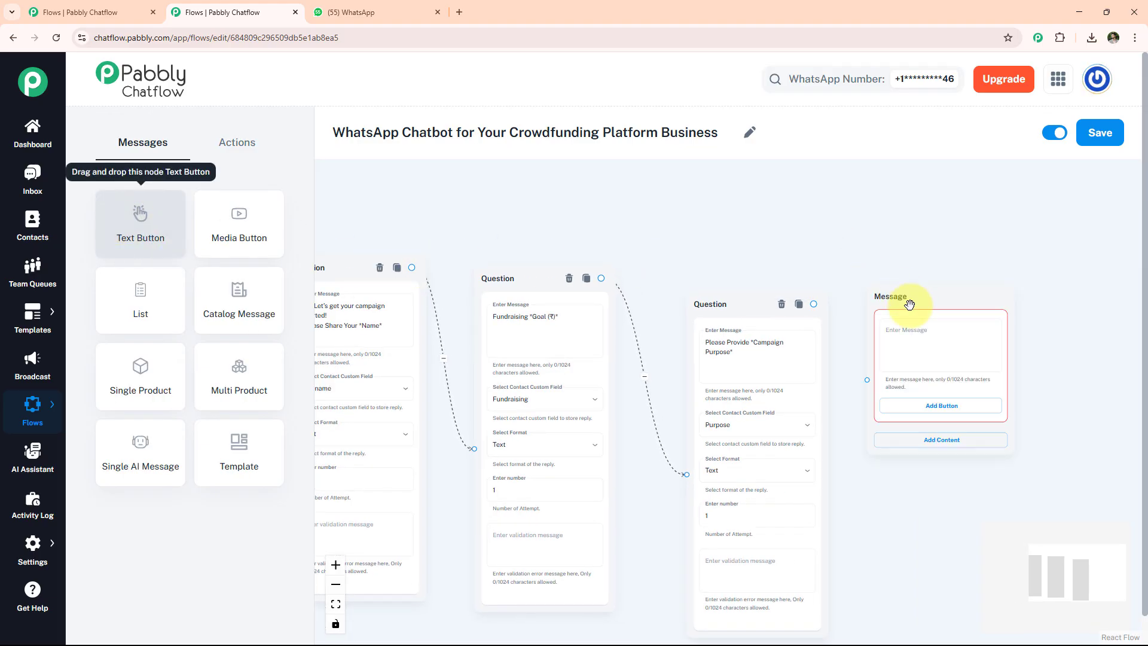
left_click(909, 332)
scroll(909, 332, "up", 2)
key("ctrl+v")
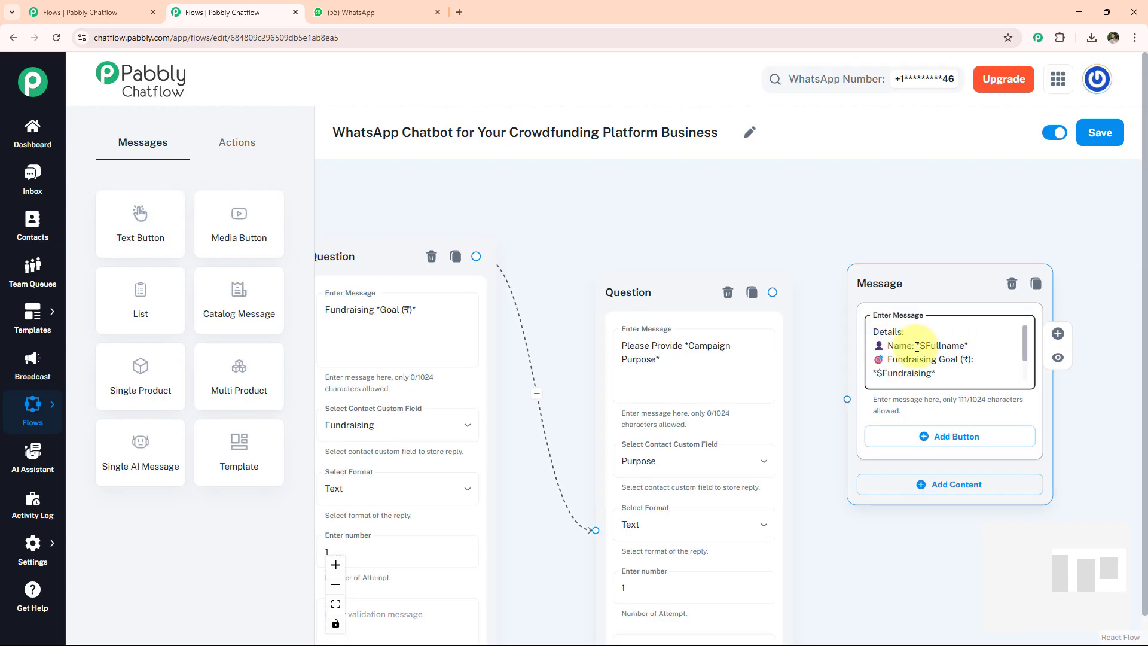
scroll(917, 347, "down", 3)
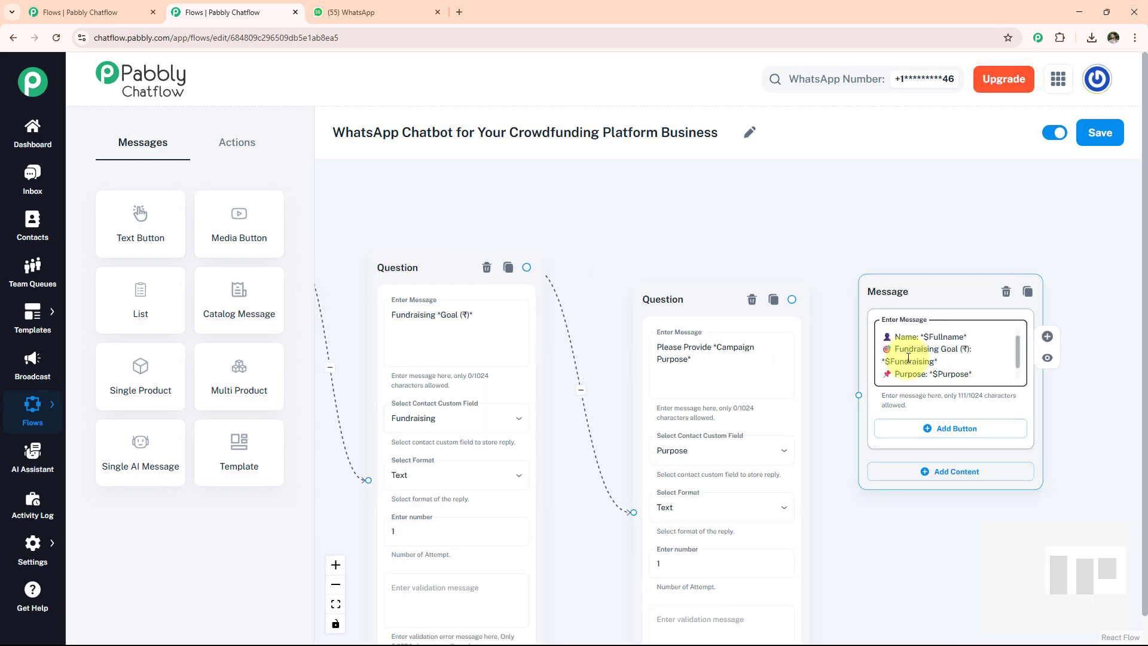
scroll(908, 357, "up", 2)
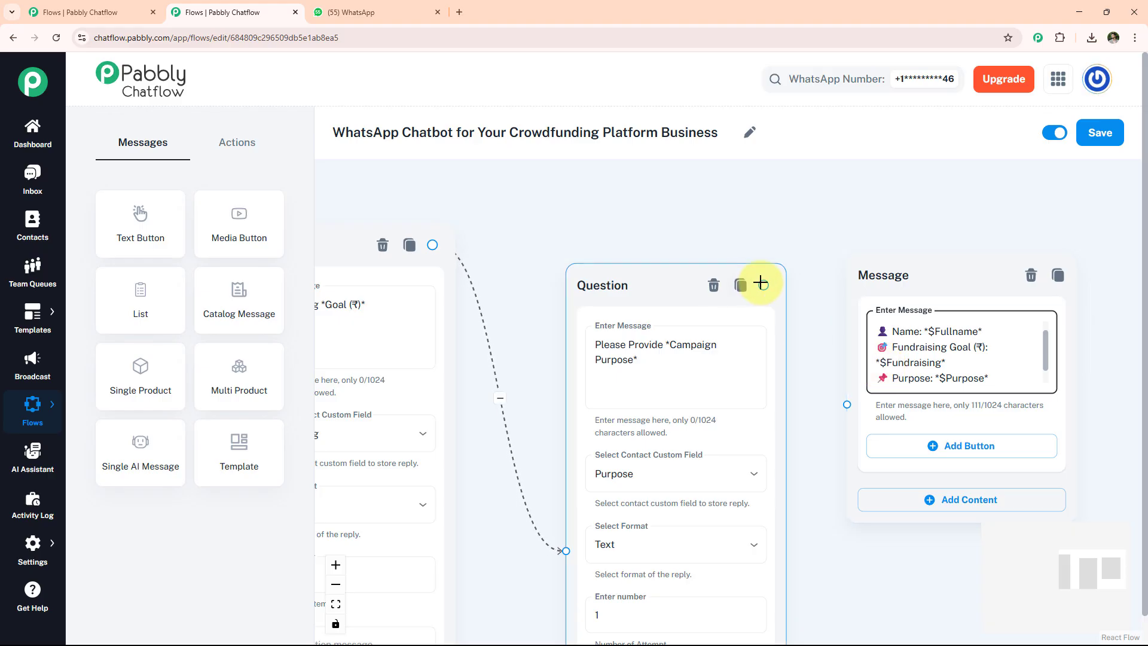
left_click_drag(764, 284, 847, 405)
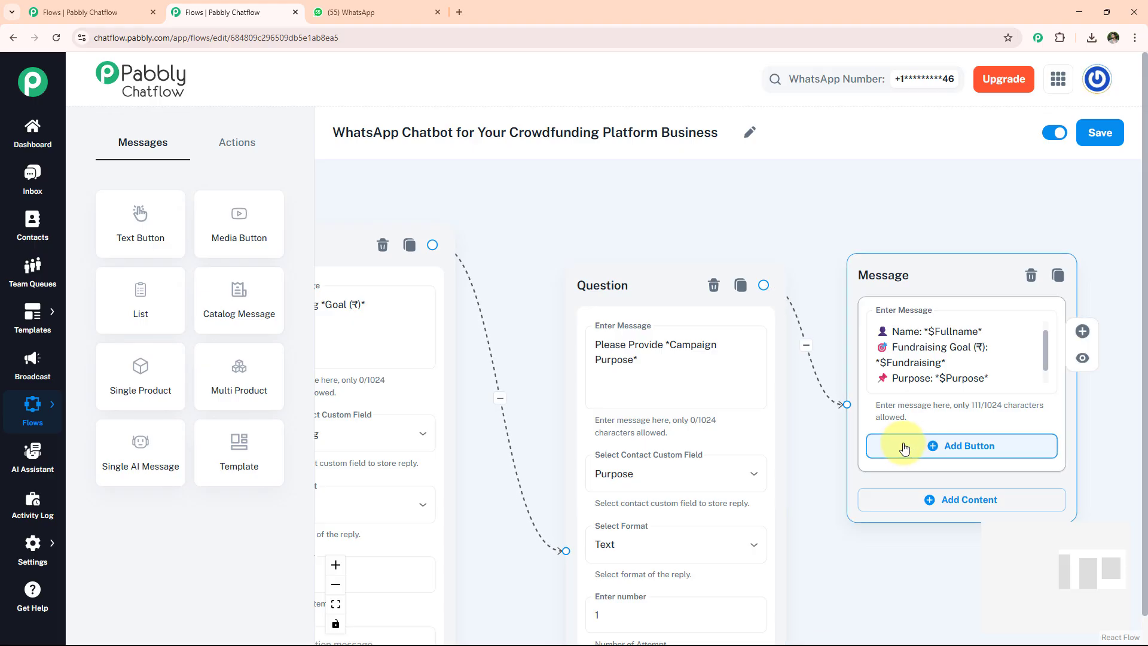
Give the summary a 'Confirm' reply button leading to a FundBridge thank-you message.
left_click(904, 445)
left_click(923, 453)
type("Confirm")
left_click_drag(1112, 265, 816, 257)
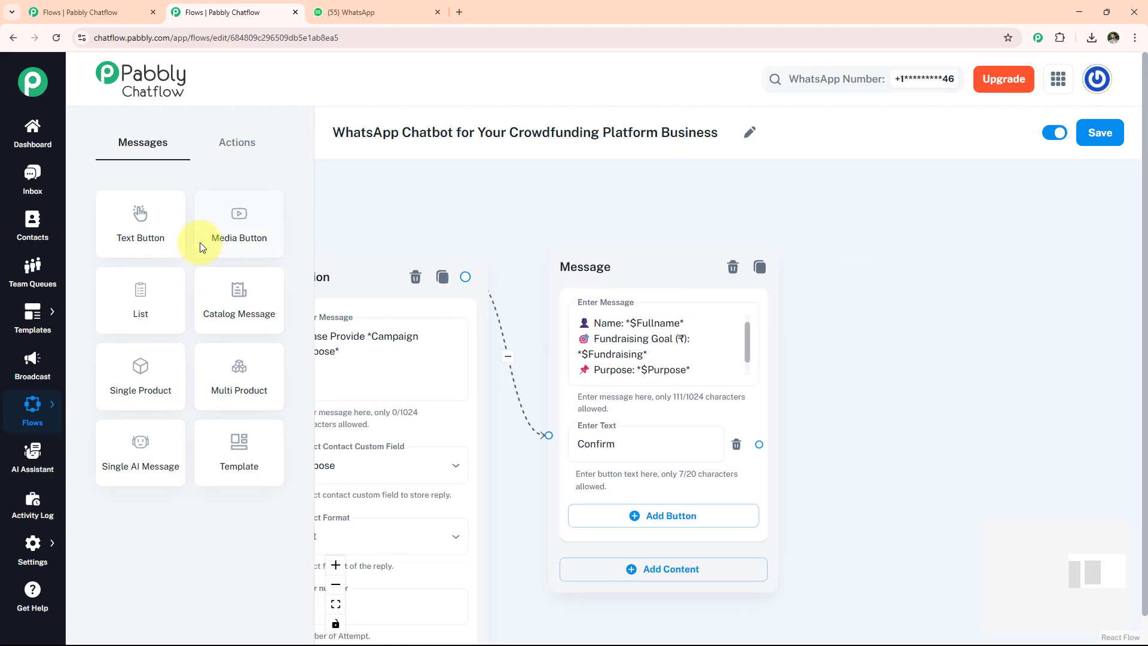
left_click_drag(179, 239, 867, 284)
left_click(926, 356)
key("ctrl+v")
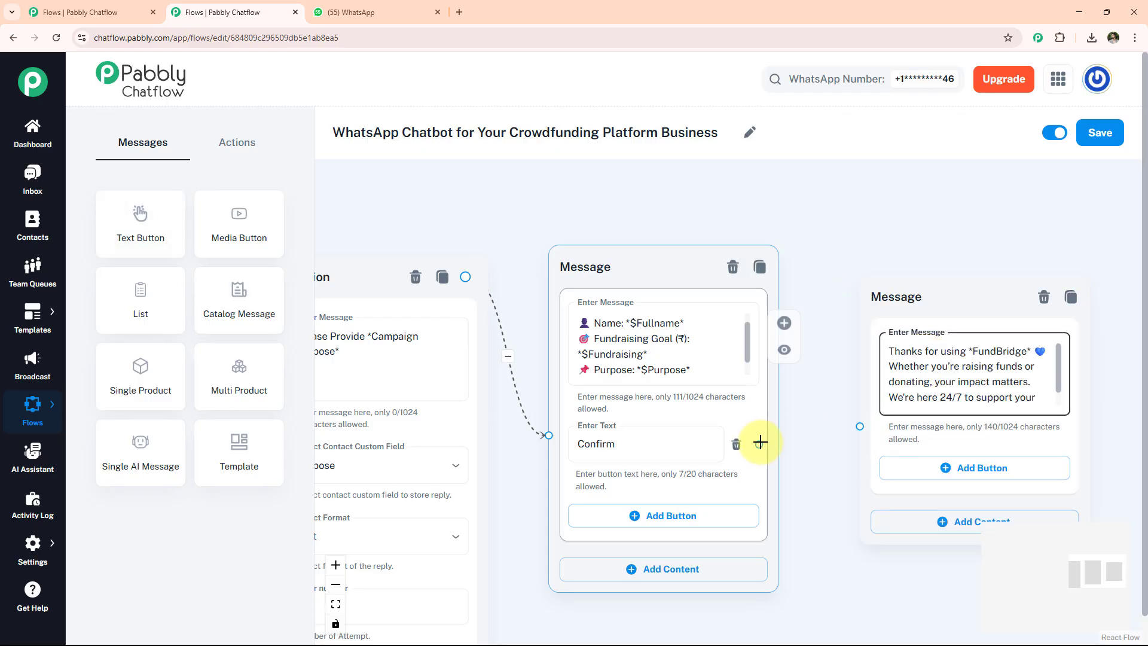
left_click_drag(759, 444, 867, 429)
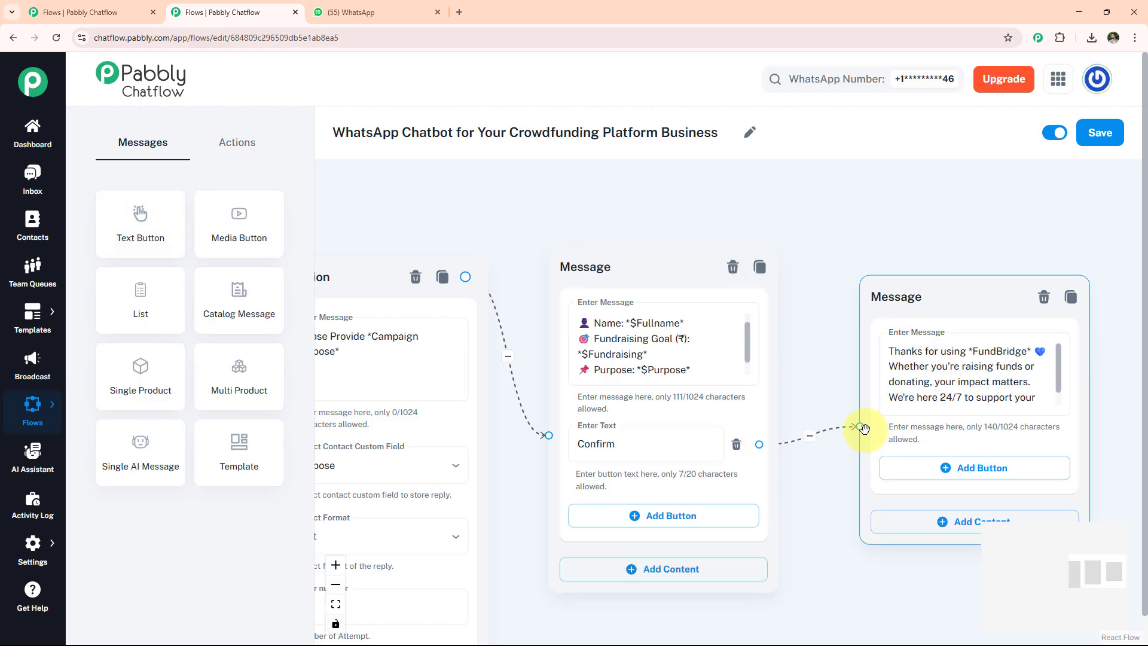
Save the flow and recentre it in view.
left_click(1100, 132)
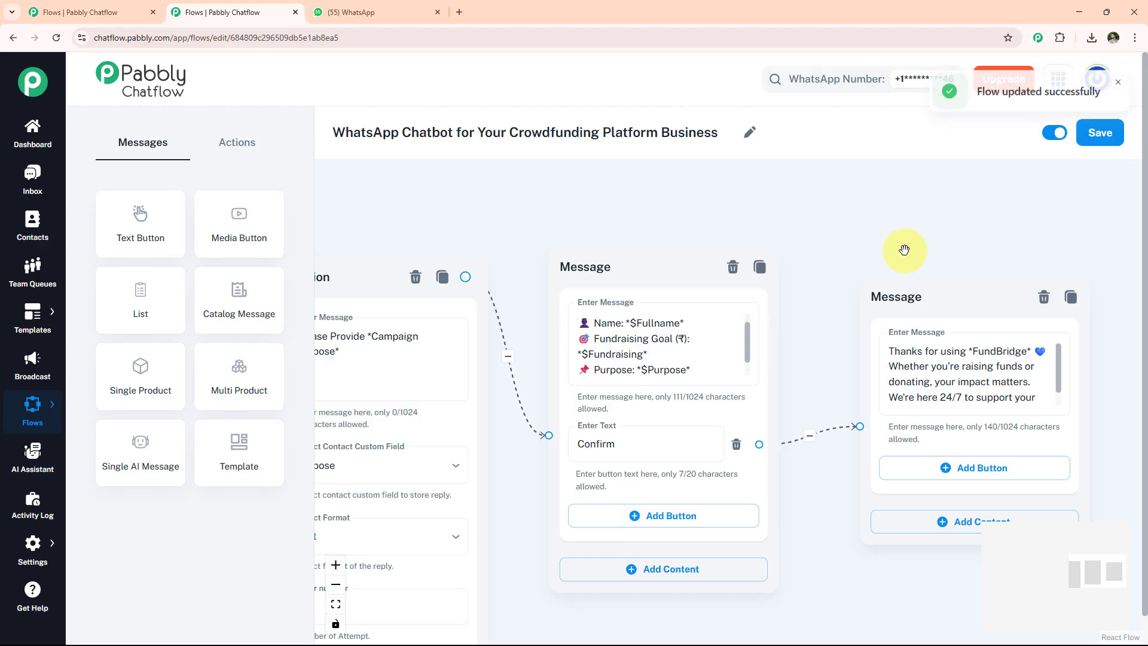
scroll(862, 263, "down", 3)
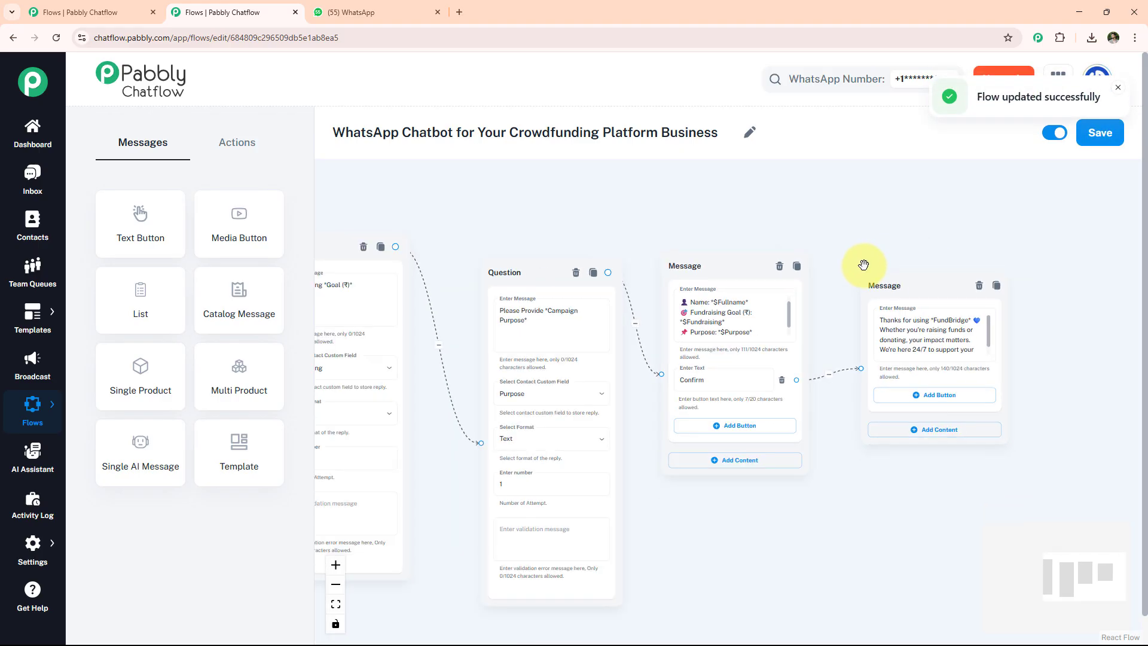
scroll(863, 261, "down", 5)
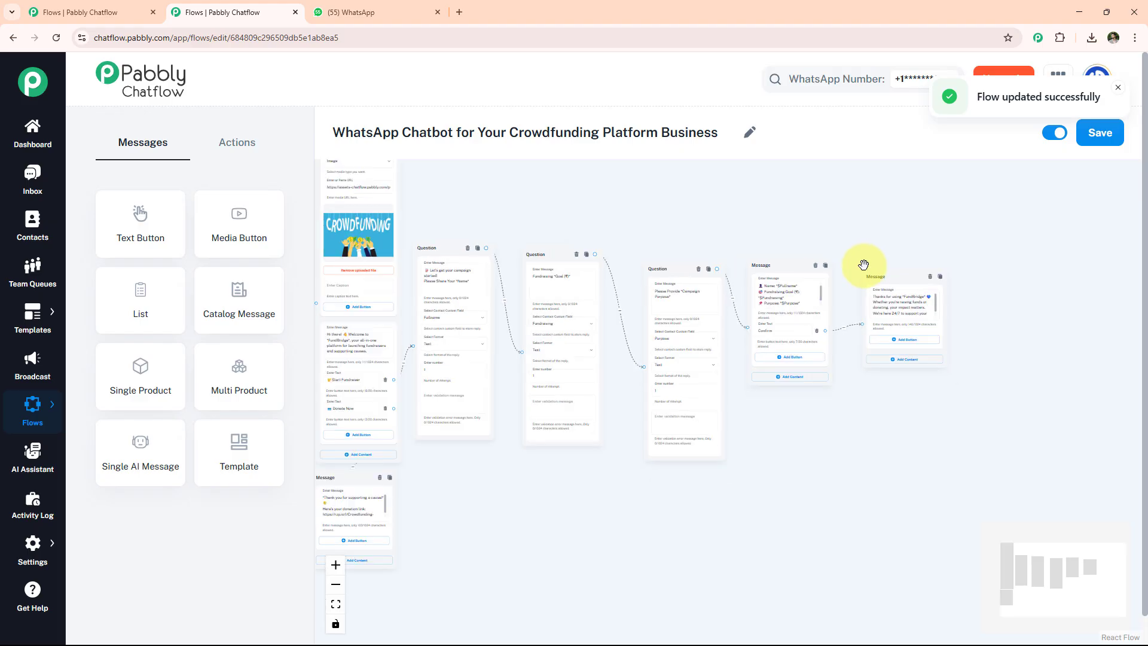
left_click_drag(604, 218, 794, 311)
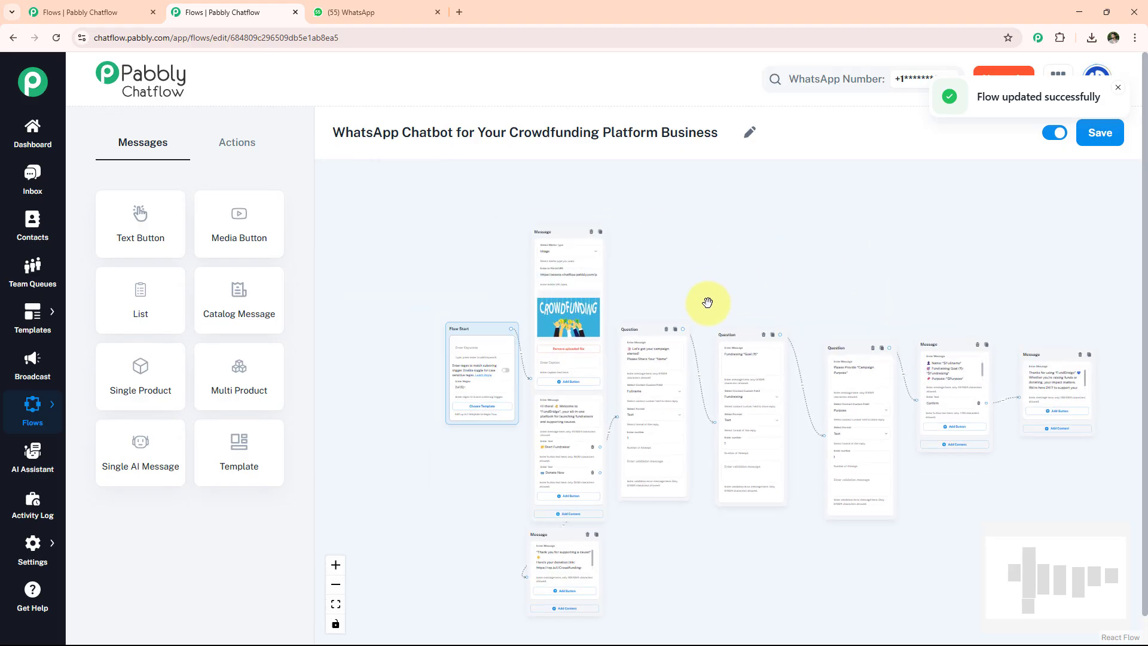
left_click_drag(707, 302, 688, 259)
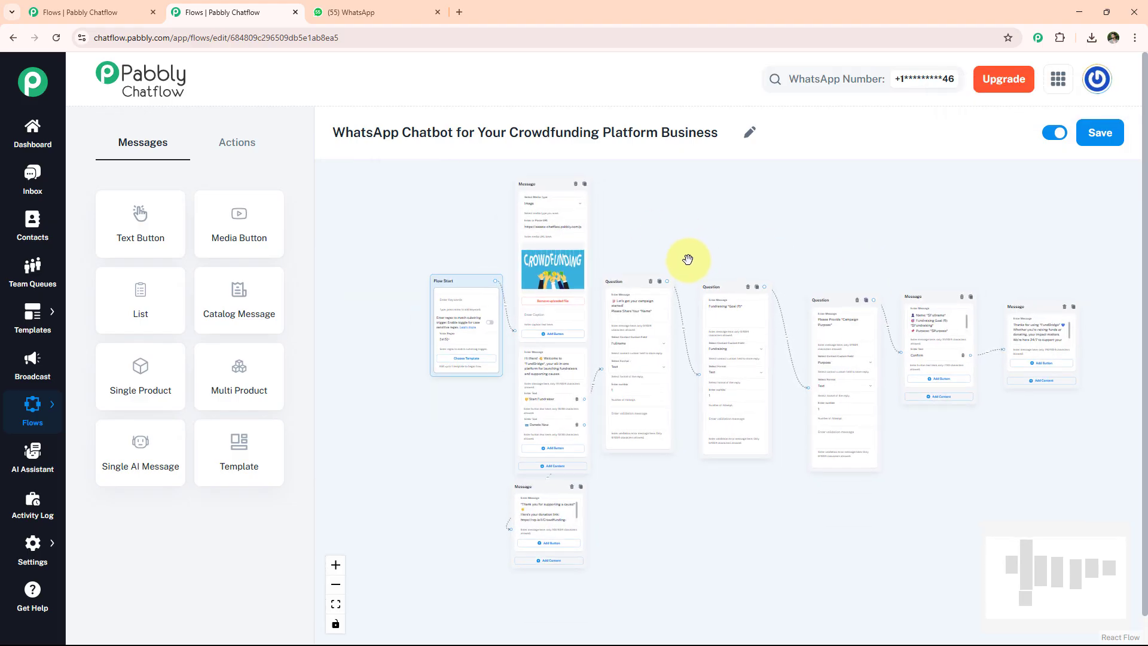
Send 'Hello' to the bot in WhatsApp to test the flow.
left_click(356, 11)
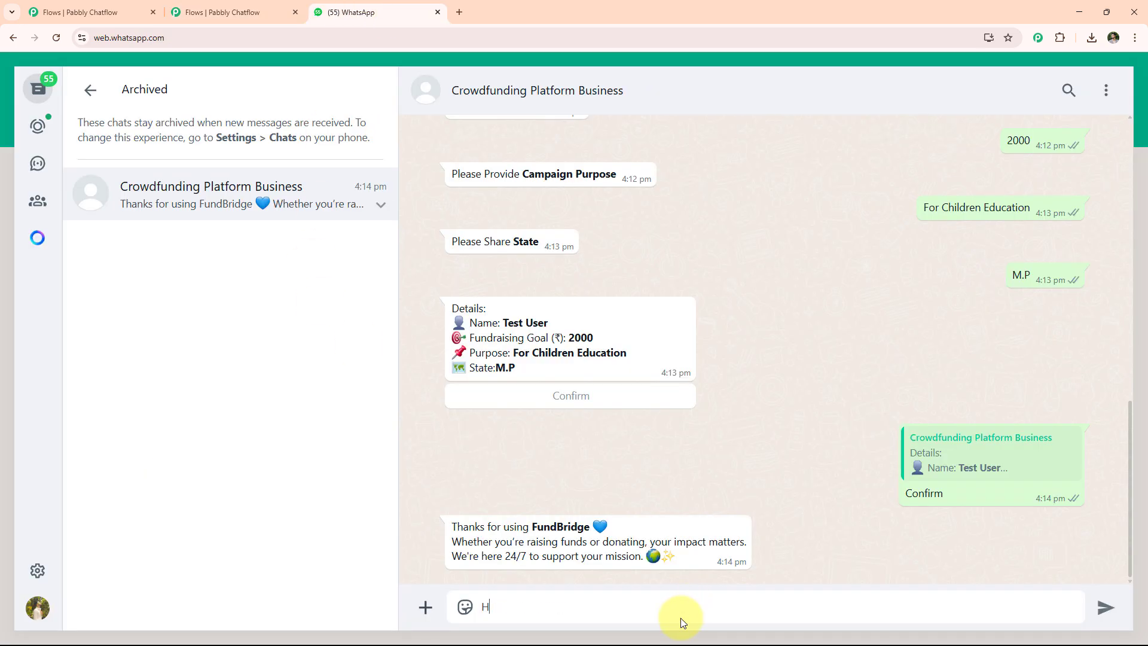
type("Hello")
key("Return")
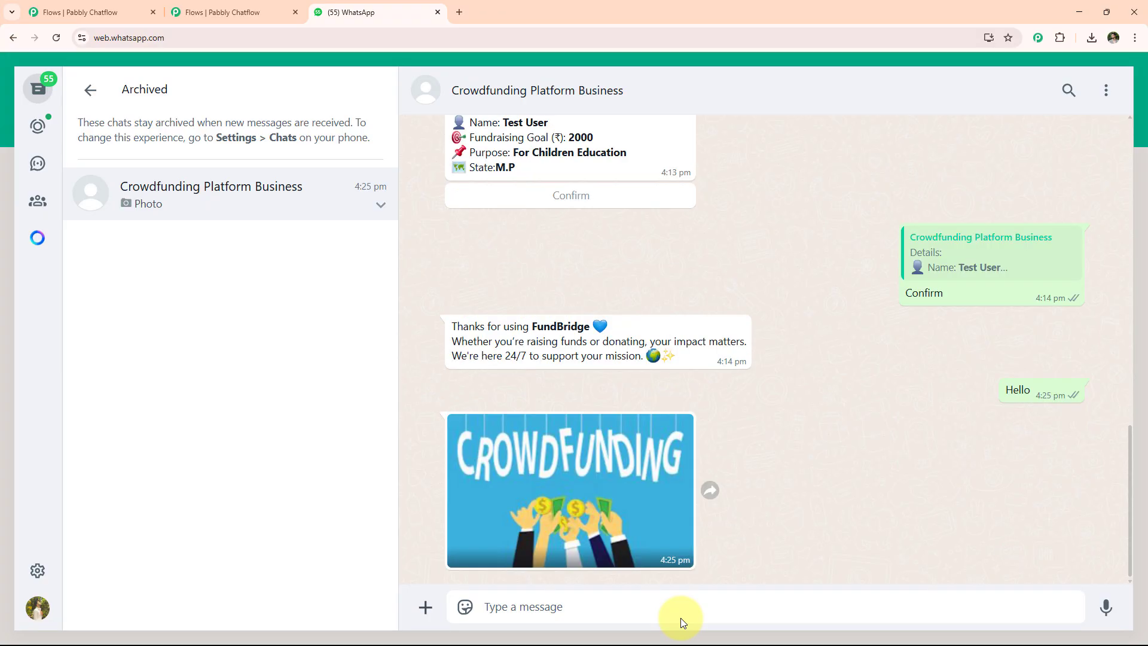